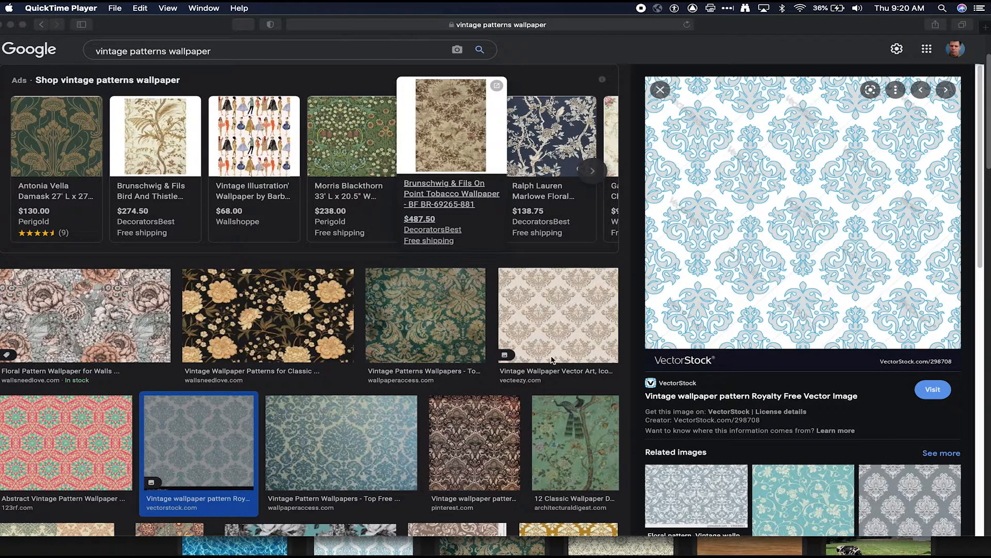
Open the large blue-and-grey damask wallpaper image from the search results in Photoshop
scroll(553, 358, up, 3)
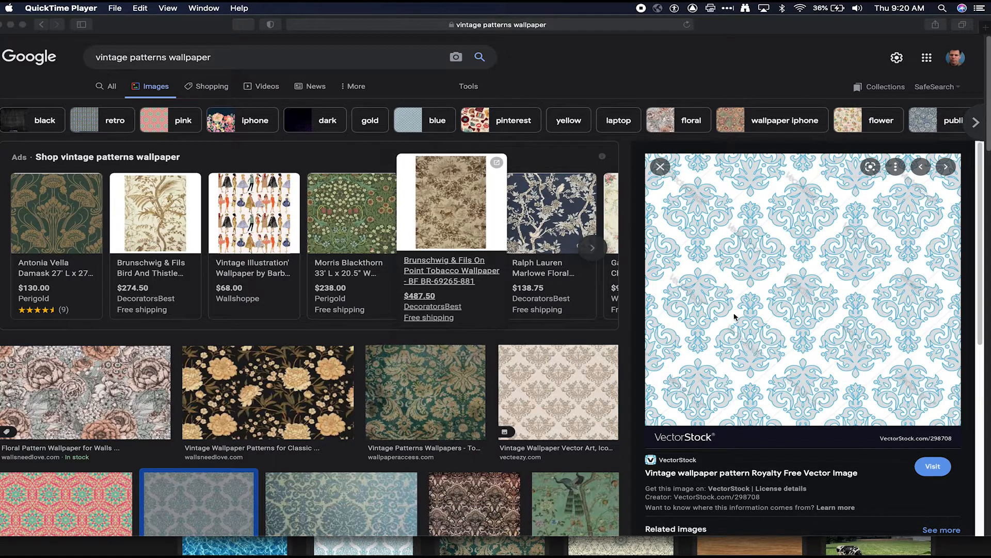
click(788, 305)
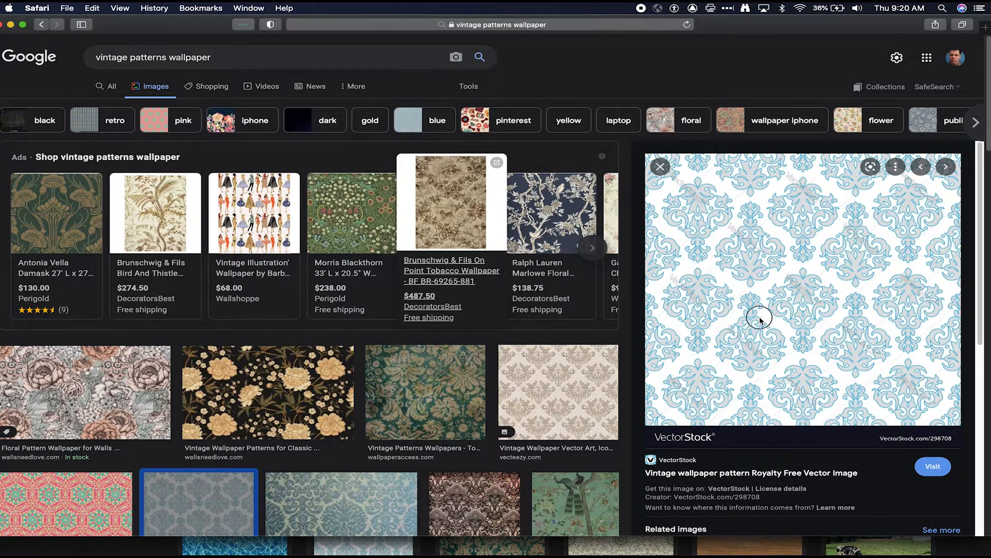
drag(776, 304, 169, 551)
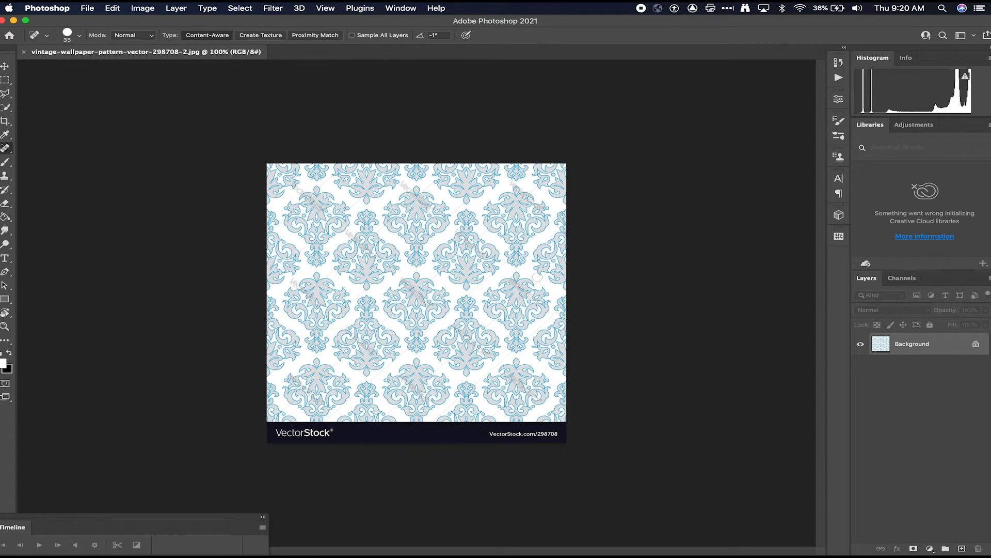
Check the wallpaper image's colour mode and bit depth
click(143, 8)
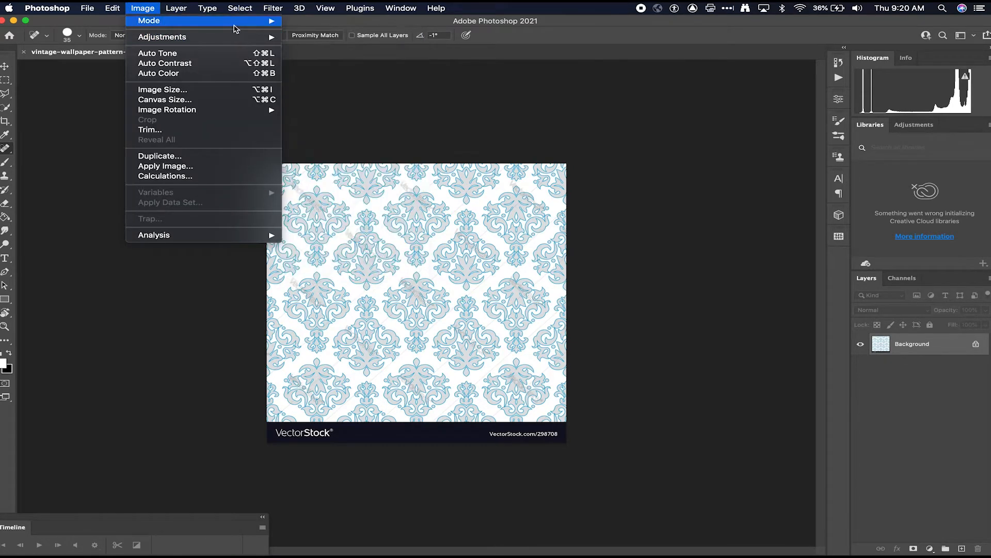
mouse_move(235, 23)
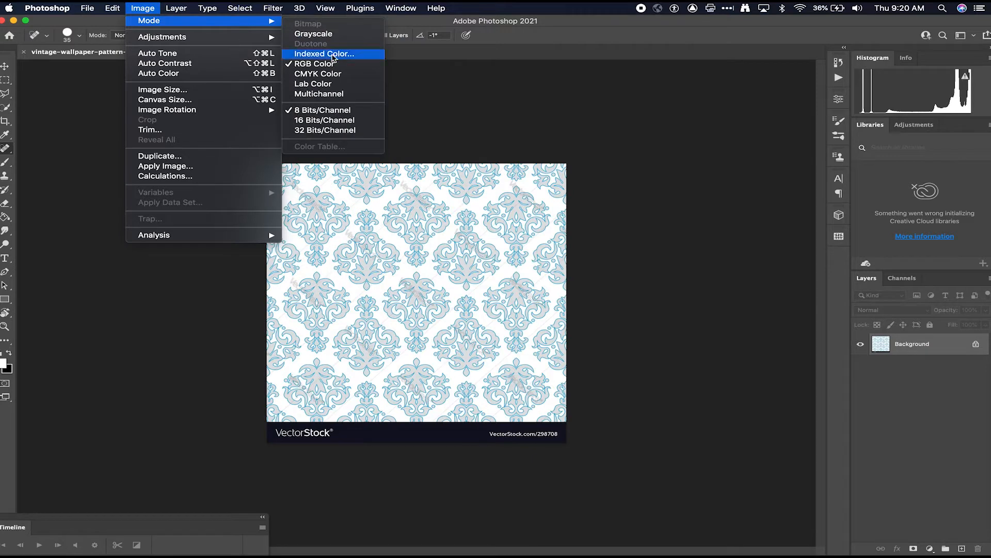
click(550, 142)
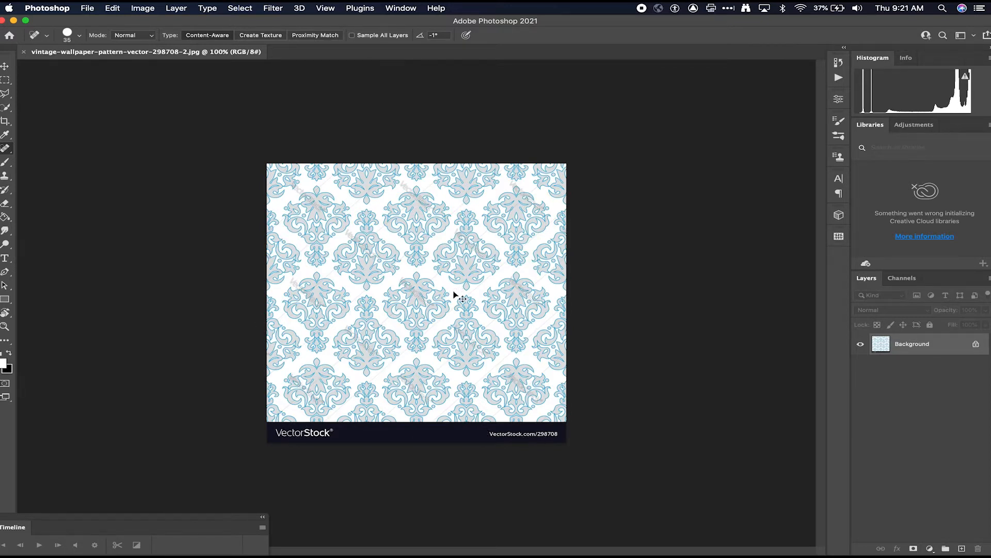
Convert the background to a regular layer and stretch it downward to about 108.77% height so the VectorStock footer falls outside the canvas
double_click(882, 345)
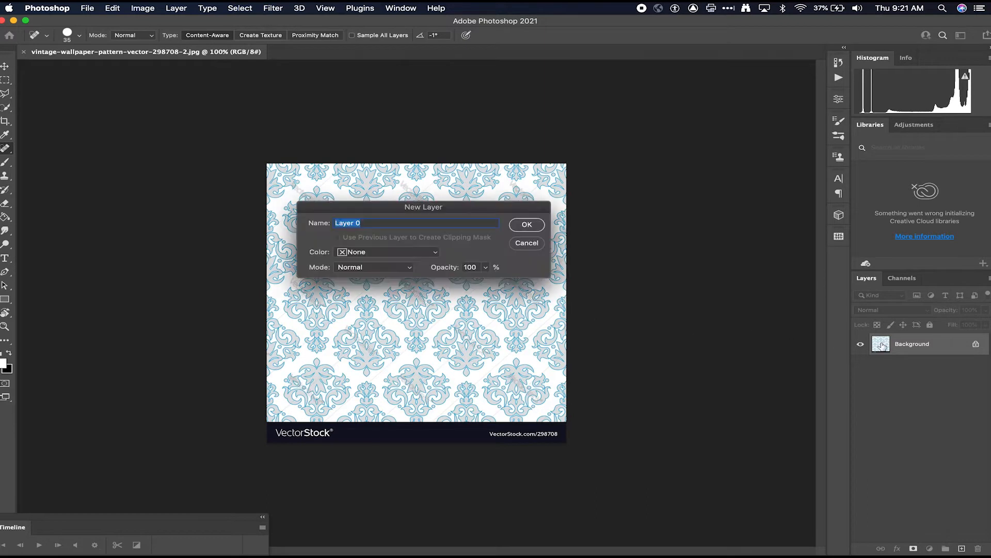
click(527, 227)
key(super+t)
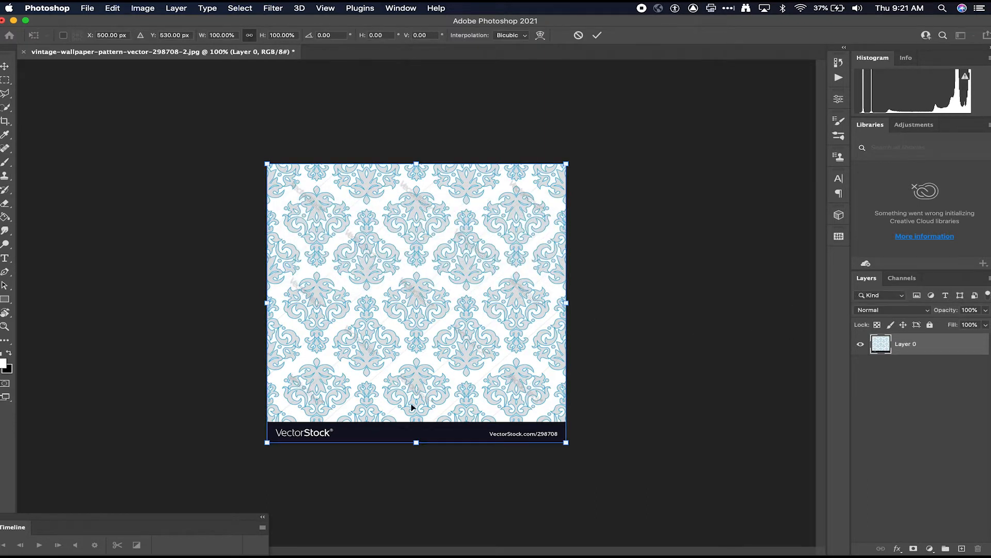
drag(415, 444, 422, 468)
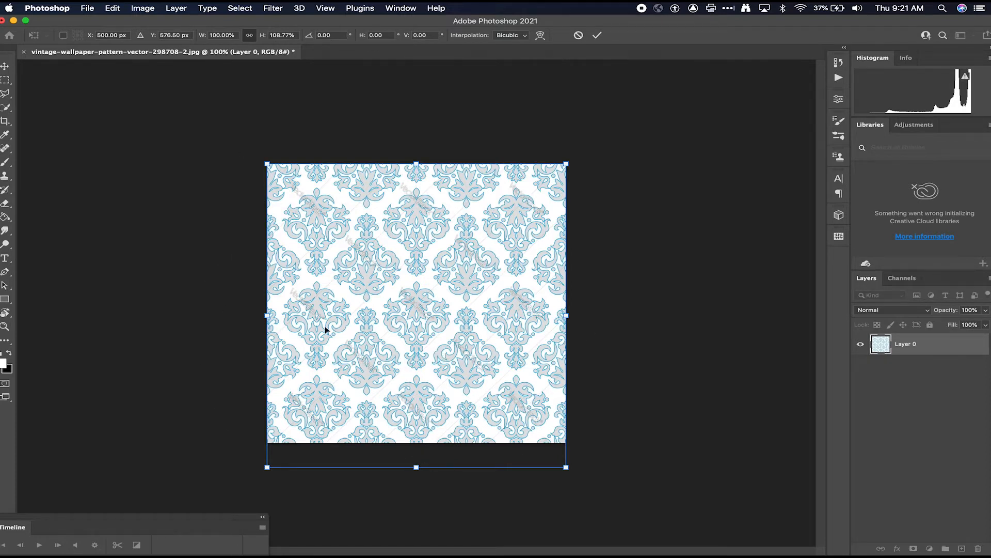
key(Return)
key(j)
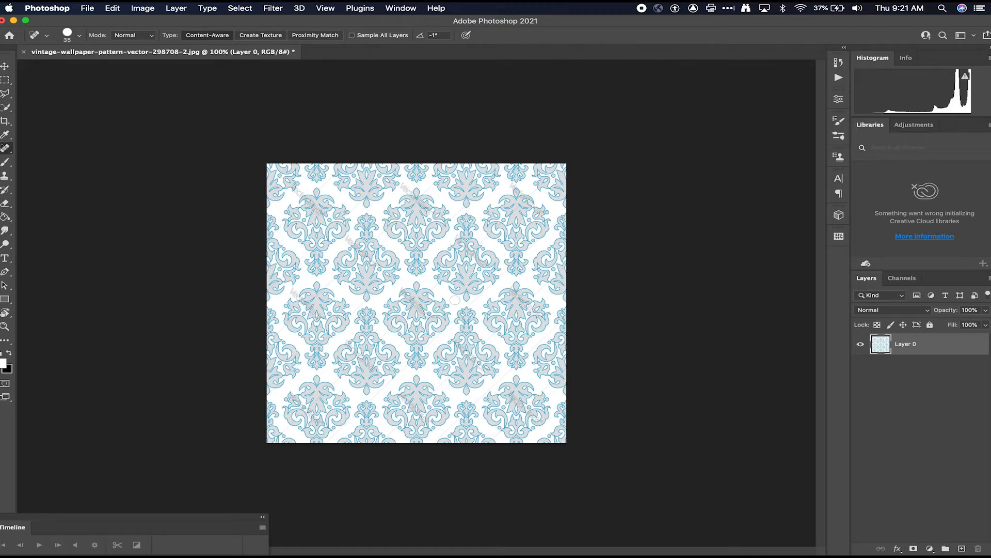
Turn on Pattern Preview and move the wallpaper layer around to test how its motif repeats across the canvas edges
click(325, 8)
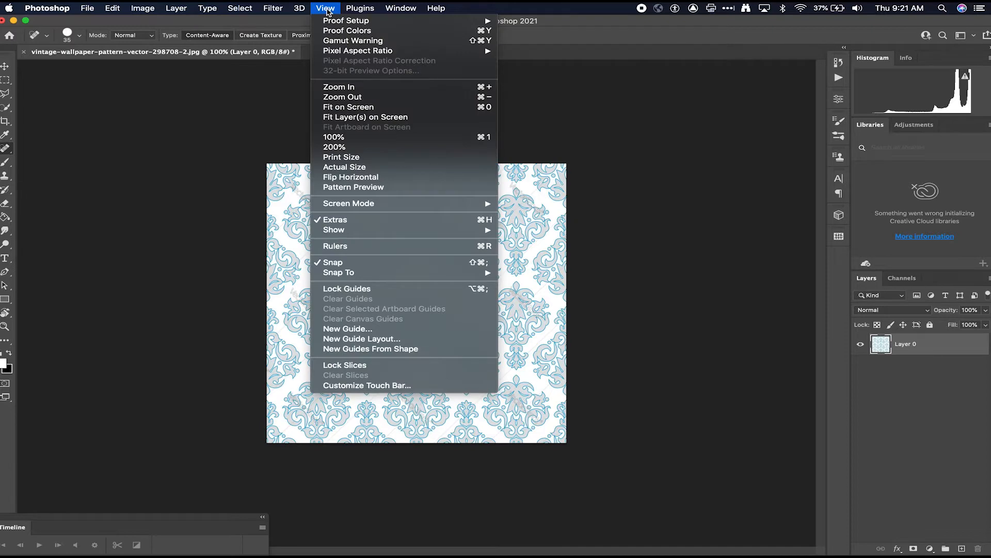
click(352, 187)
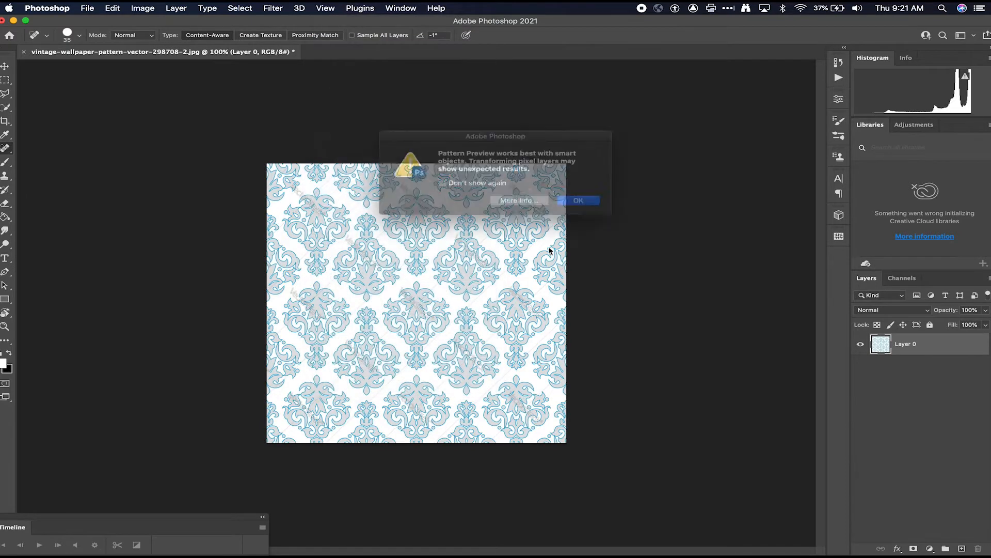
click(589, 205)
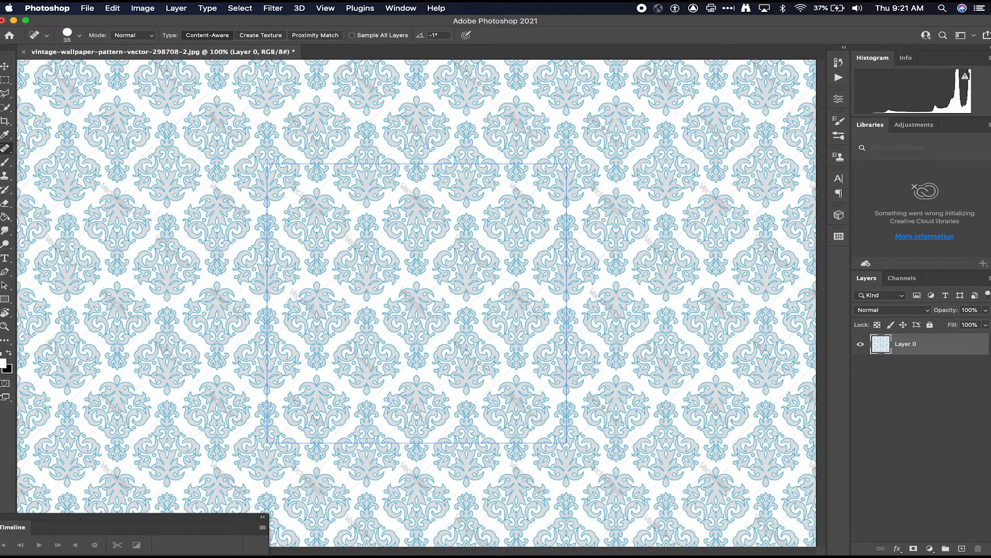
key(v)
mouse_move(445, 275)
mouse_down()
mouse_move(450, 264)
mouse_move(405, 233)
mouse_move(372, 252)
mouse_move(469, 276)
mouse_move(454, 224)
mouse_up()
drag(398, 296, 331, 295)
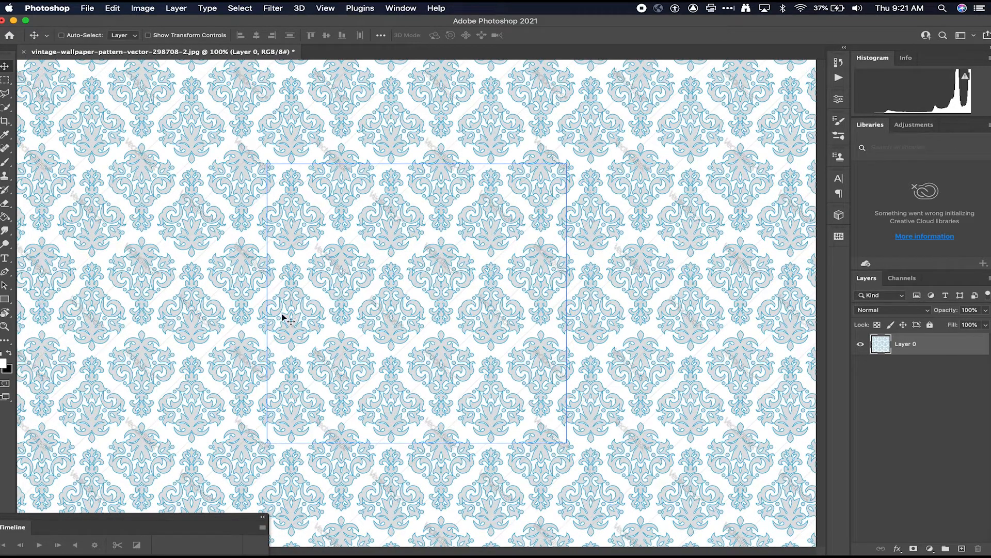
drag(431, 310, 420, 283)
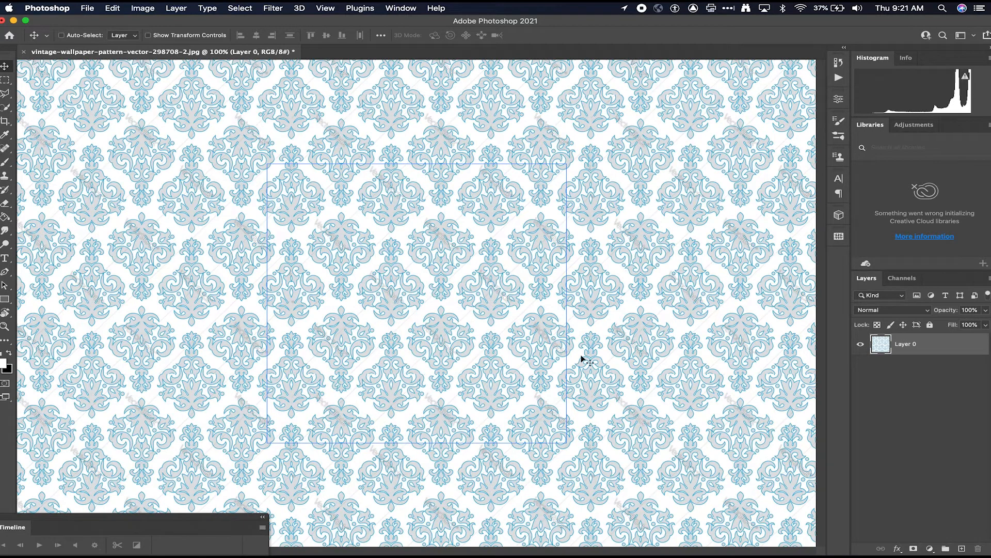
Define the wallpaper artwork as a pattern named pattern1 and display the saved patterns
click(112, 7)
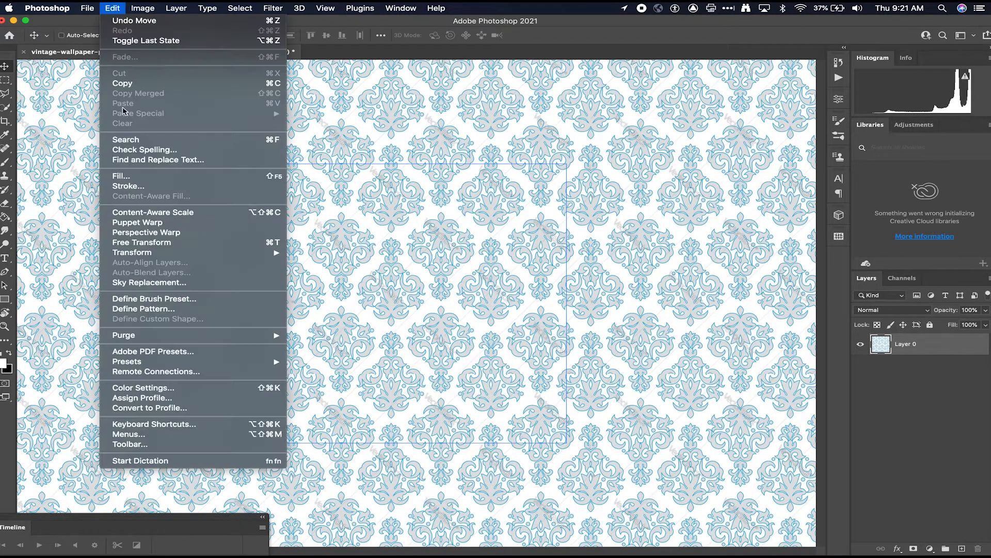
click(158, 309)
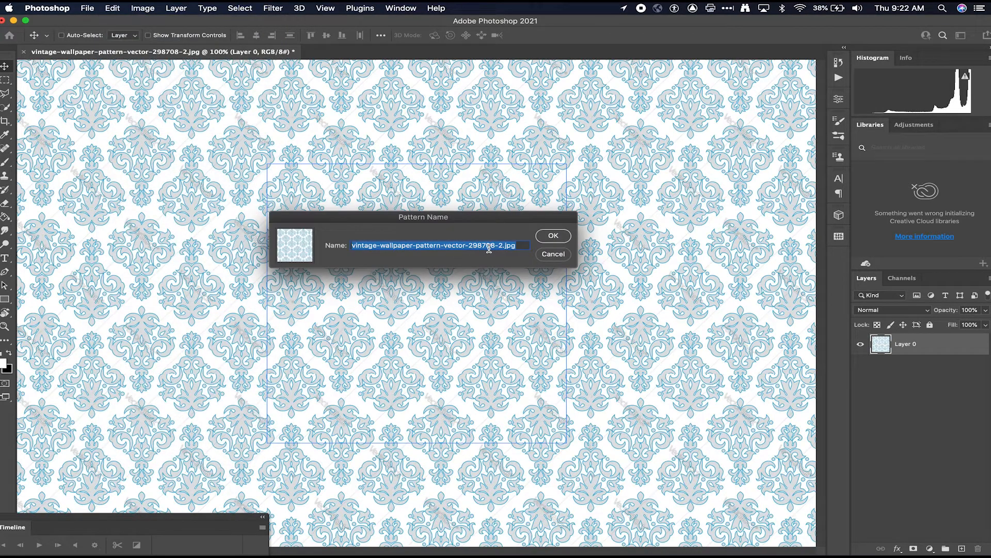
text(pattern)
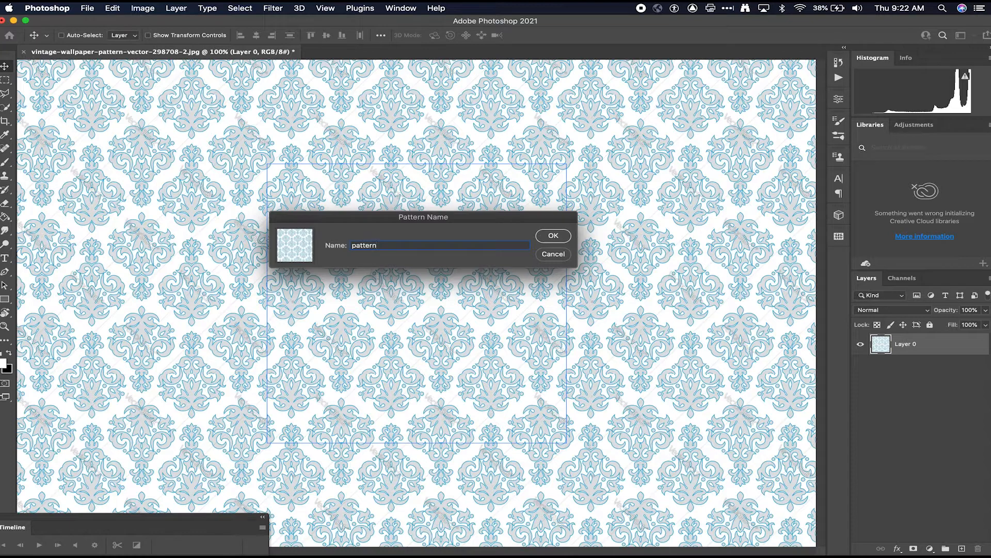
key(Return)
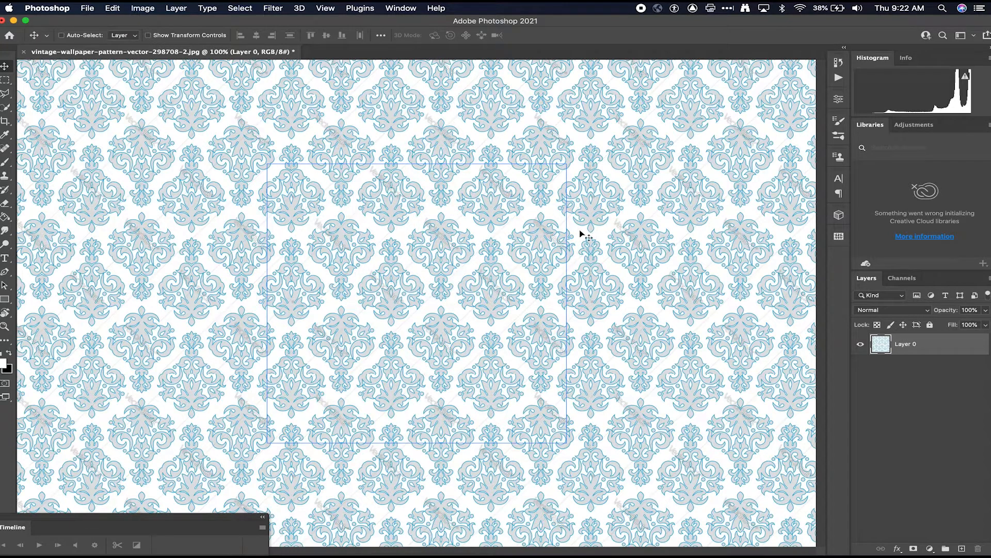
click(401, 7)
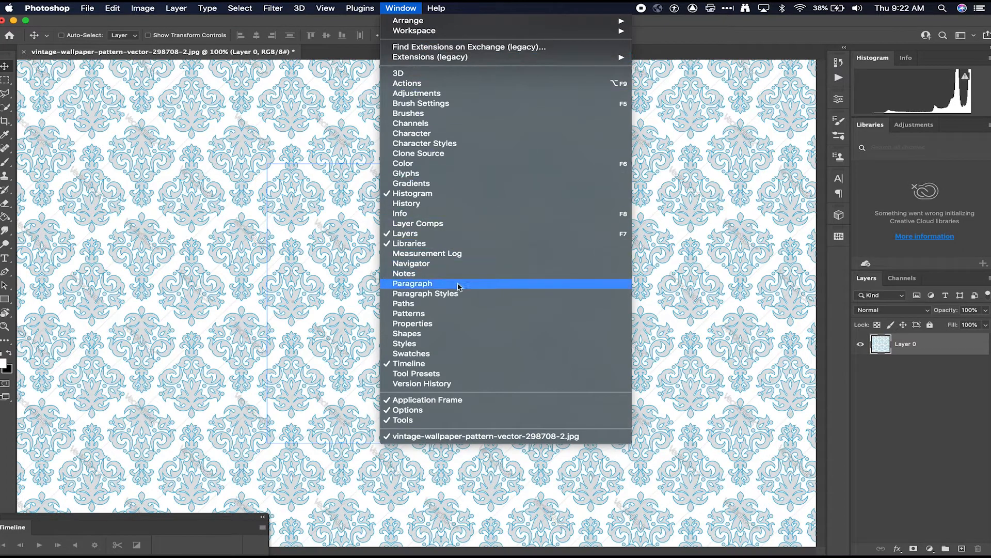
click(443, 316)
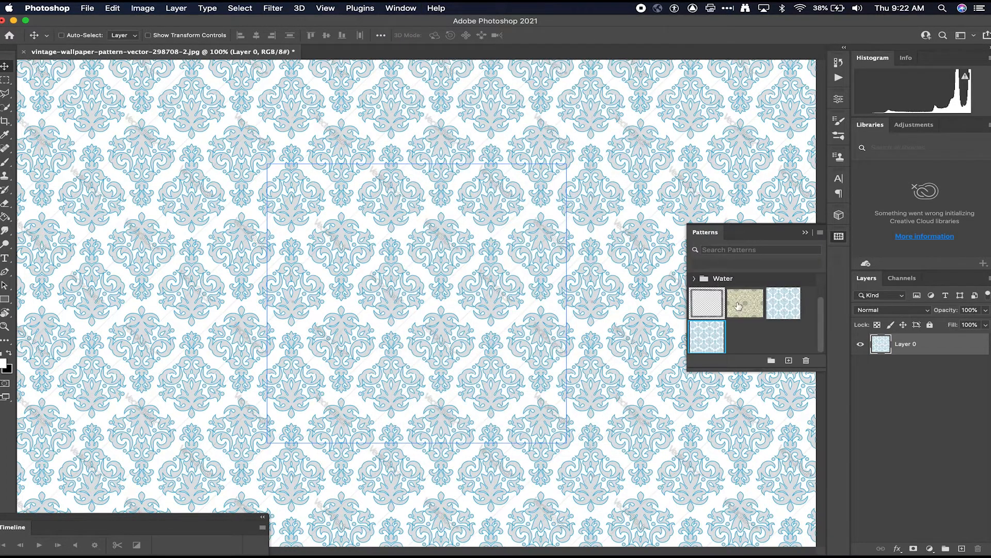
Try applying the newly saved pattern as a fill over the wallpaper layer
click(720, 333)
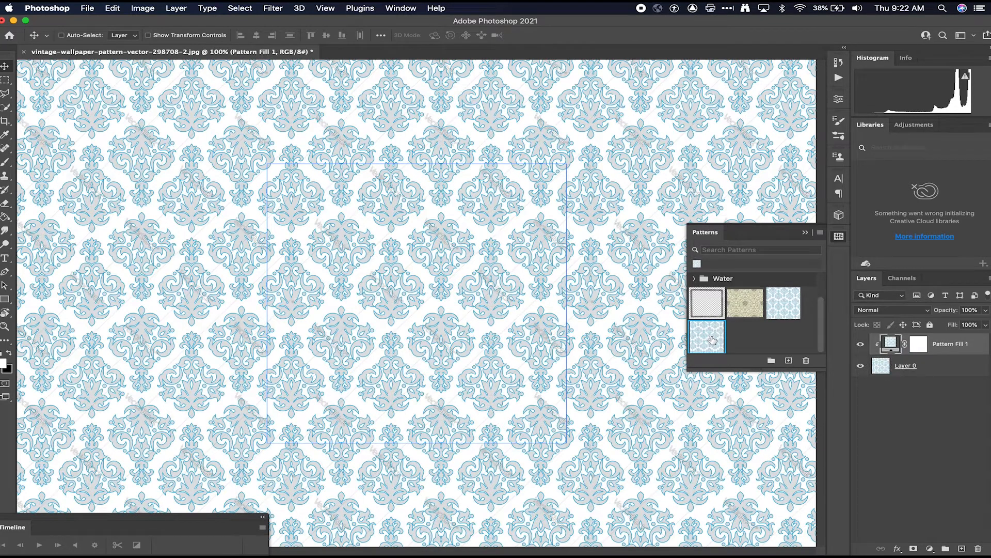
key(super+z)
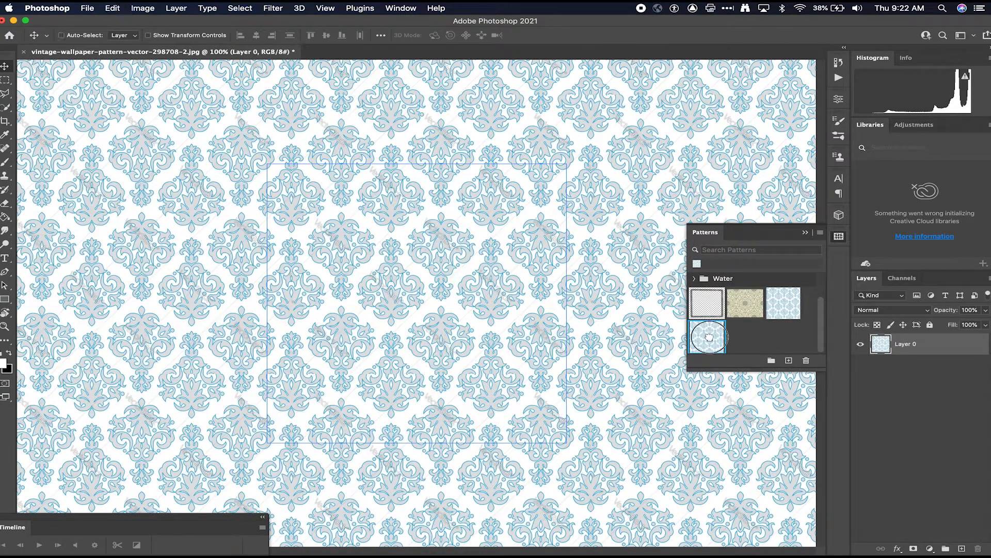
click(711, 340)
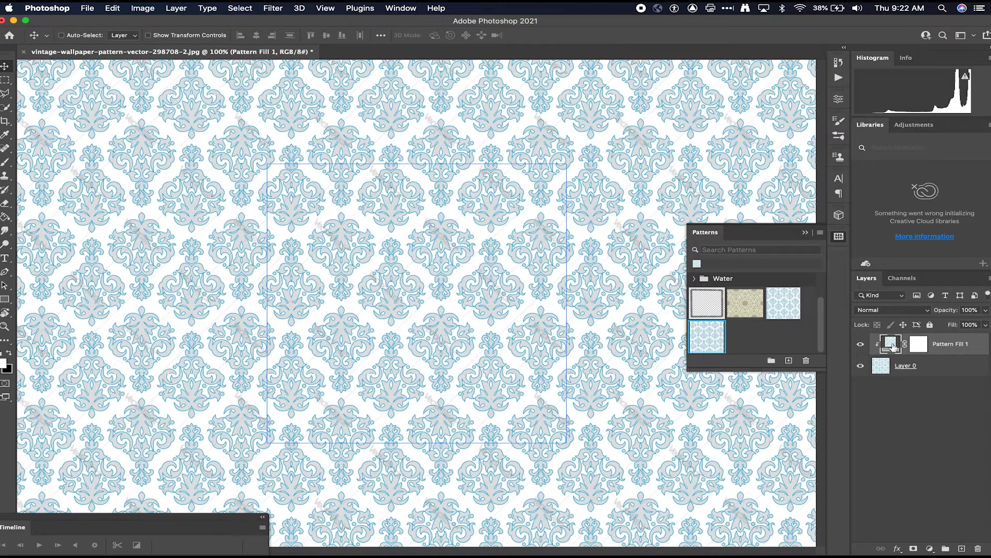
key(super+z)
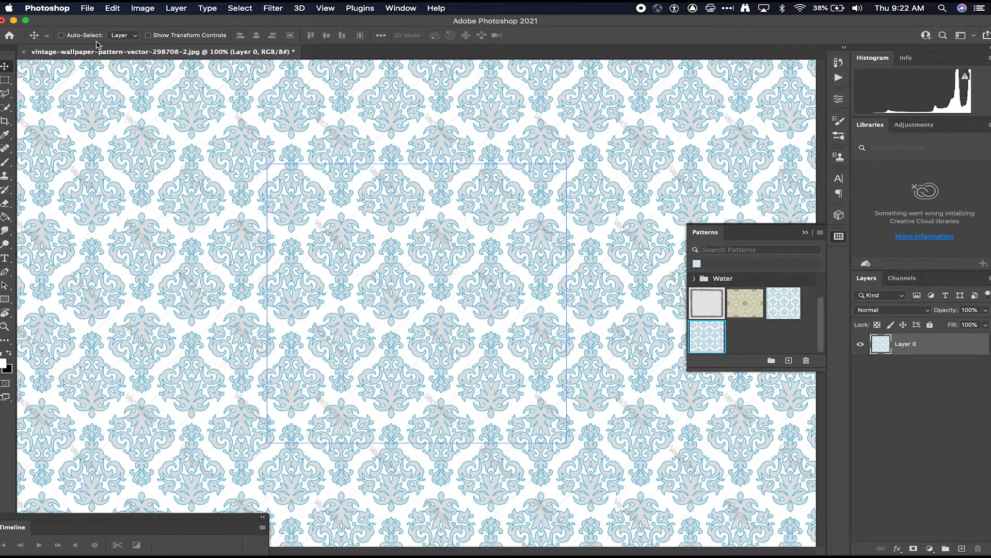
Create a new document from the HDTV 1080p preset, 1920 x 1080 px at 72 ppi
click(87, 8)
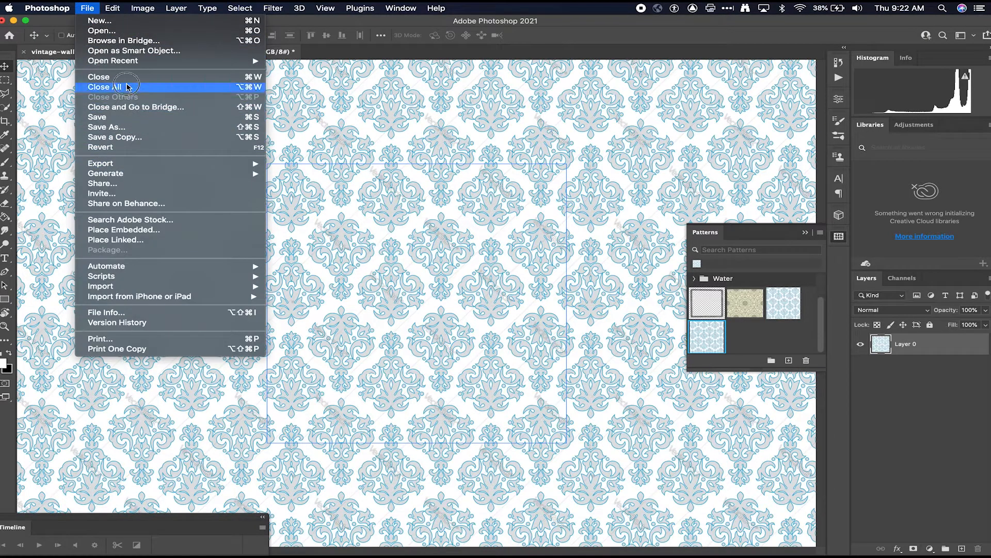
click(99, 21)
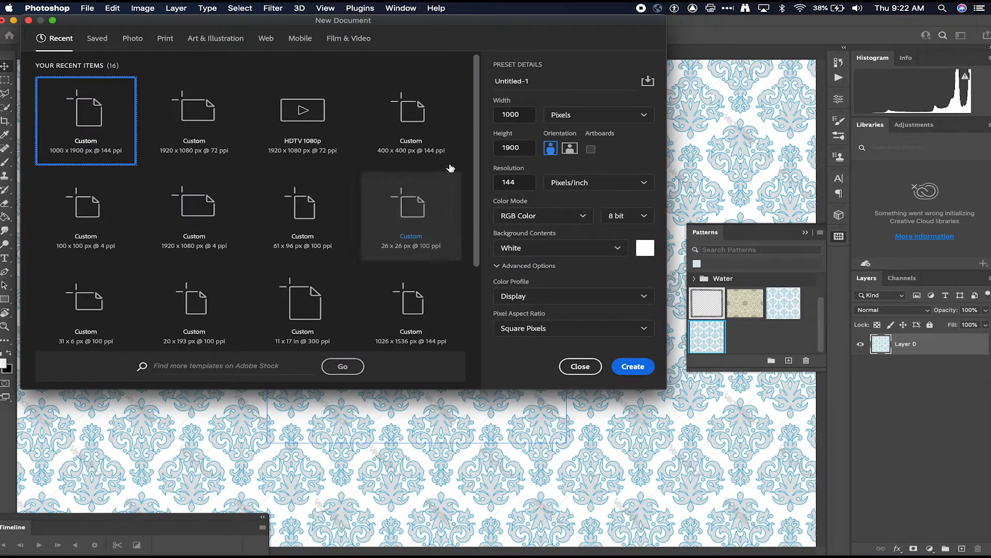
click(301, 145)
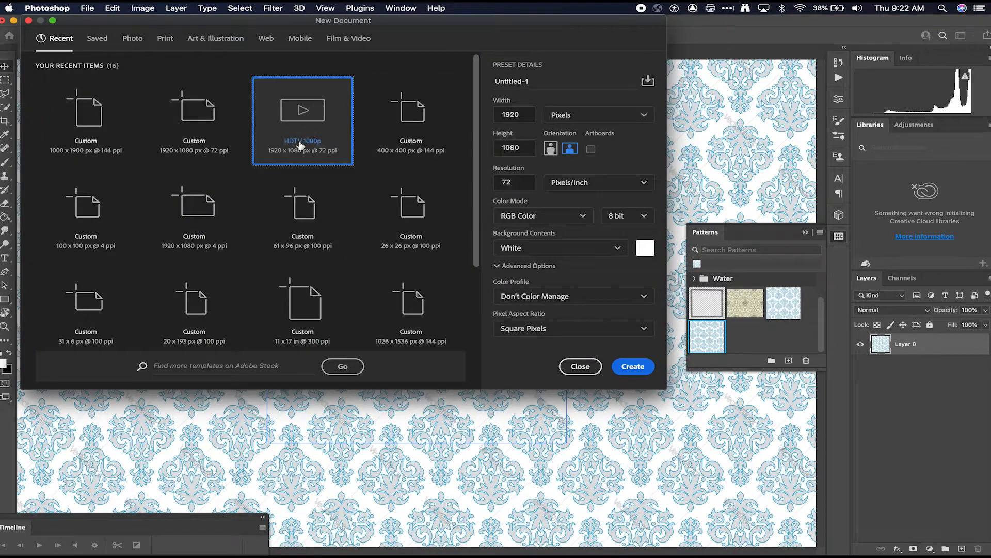
click(633, 366)
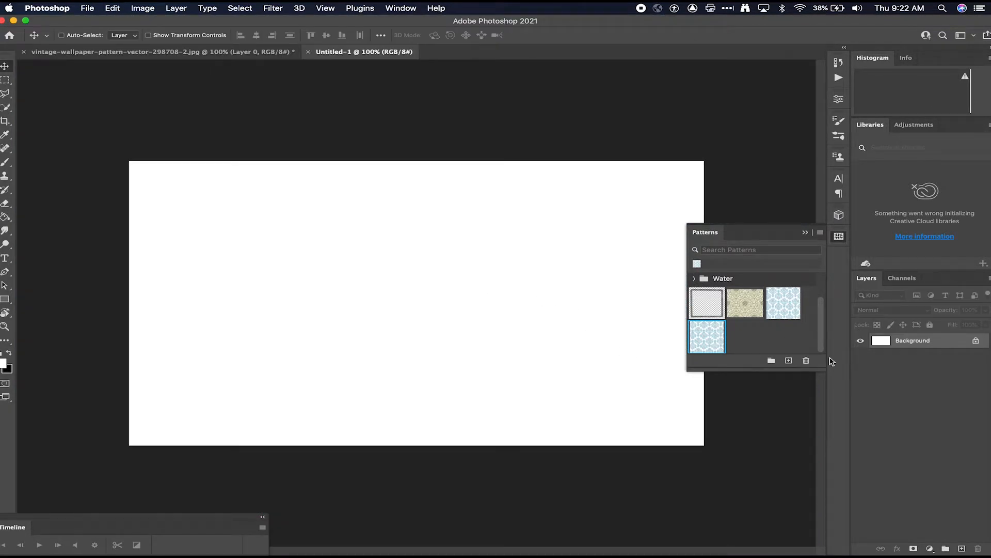
Convert the new document's background to a regular layer and clear all of its white content to transparency
double_click(885, 343)
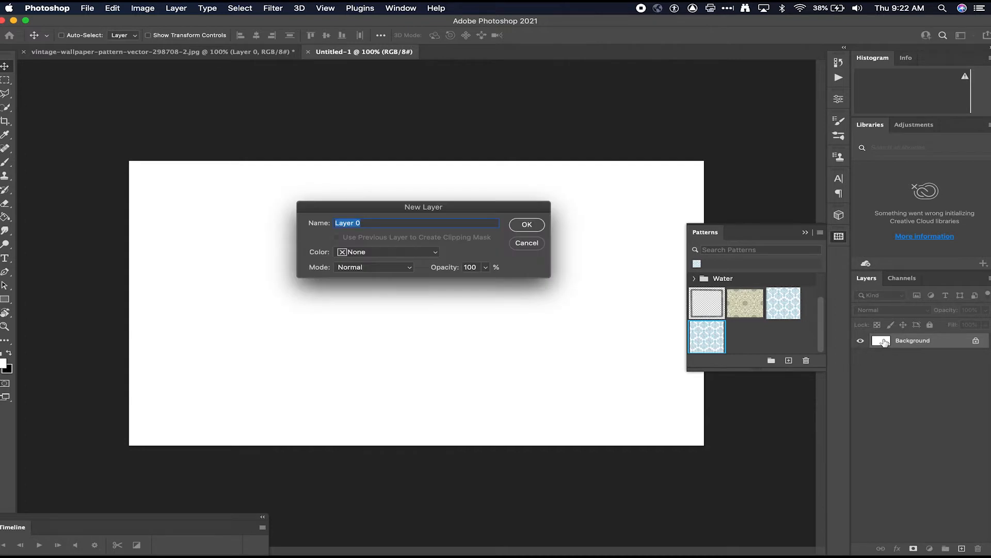
key(Return)
key(super+a)
key(Delete)
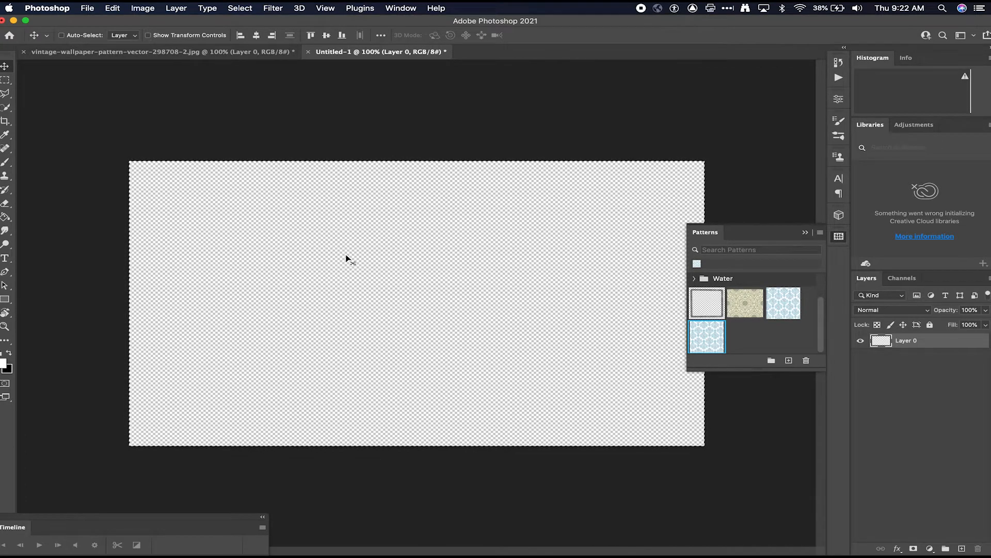
key(super+d)
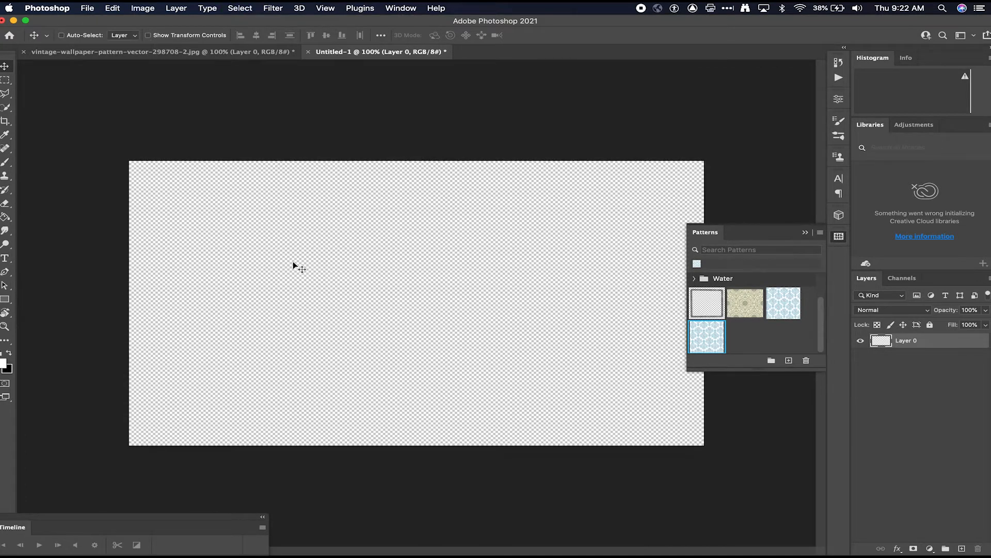
Paint a thick black freehand brush stroke across the middle of the transparent canvas
key(b)
mouse_move(248, 276)
mouse_down()
mouse_move(312, 283)
mouse_move(266, 278)
mouse_move(295, 279)
mouse_move(376, 302)
mouse_move(391, 269)
mouse_move(367, 285)
mouse_move(337, 284)
mouse_move(427, 280)
mouse_move(506, 299)
mouse_move(530, 334)
mouse_move(566, 309)
mouse_move(545, 282)
mouse_move(491, 270)
mouse_move(266, 271)
mouse_up()
key(super+z)
key(x)
Add a small black-filled rectangle above the start of the brush stroke using a marquee selection, and clear the selection
key(m)
drag(242, 180, 312, 241)
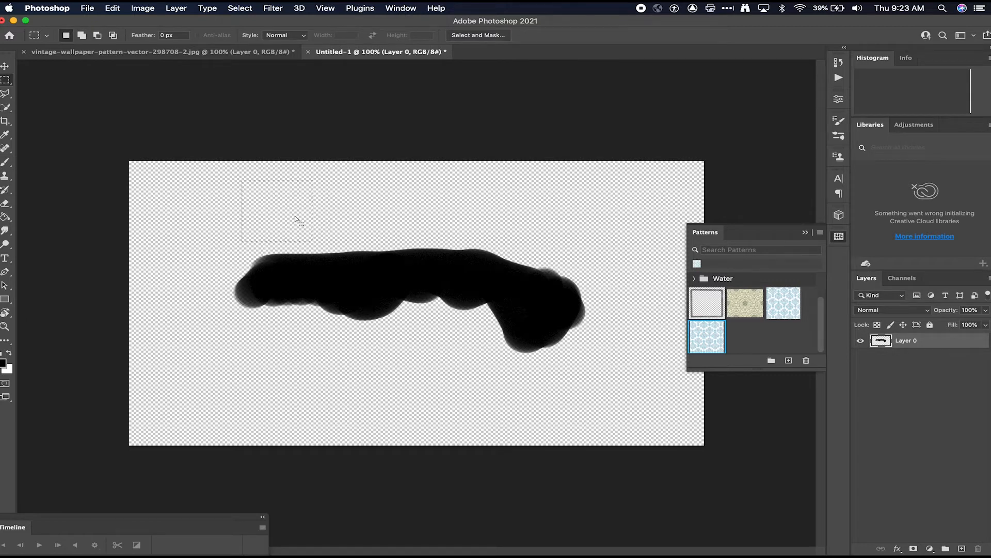
key(g)
click(280, 222)
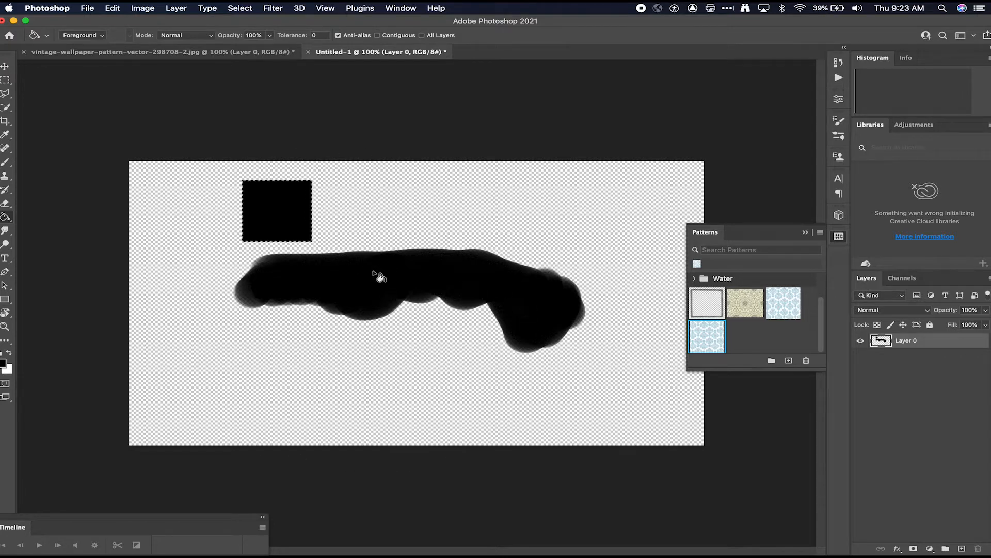
key(super+d)
Apply the blue damask pattern as a fill layer clipped to the black shapes, keeping the pattern name pattern1
double_click(710, 333)
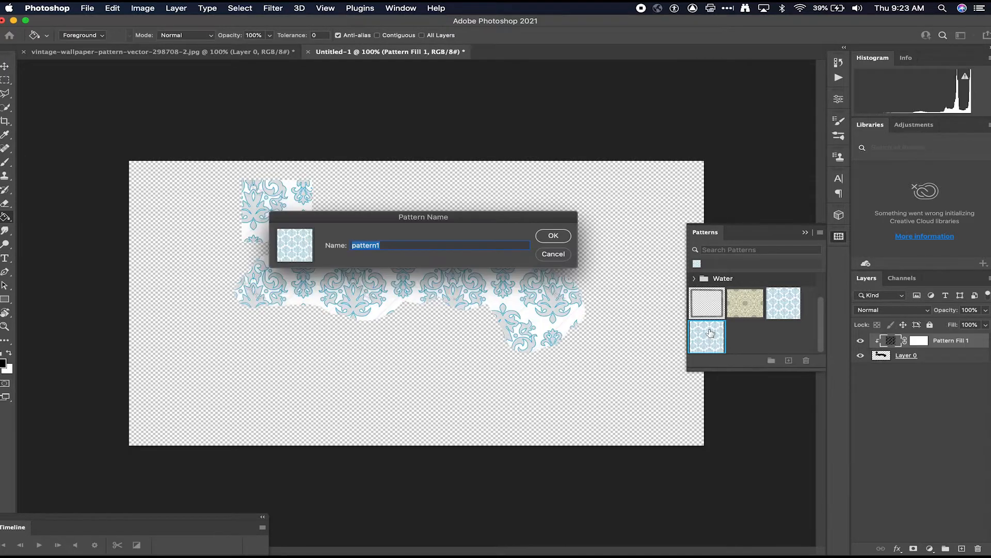
drag(471, 221, 467, 355)
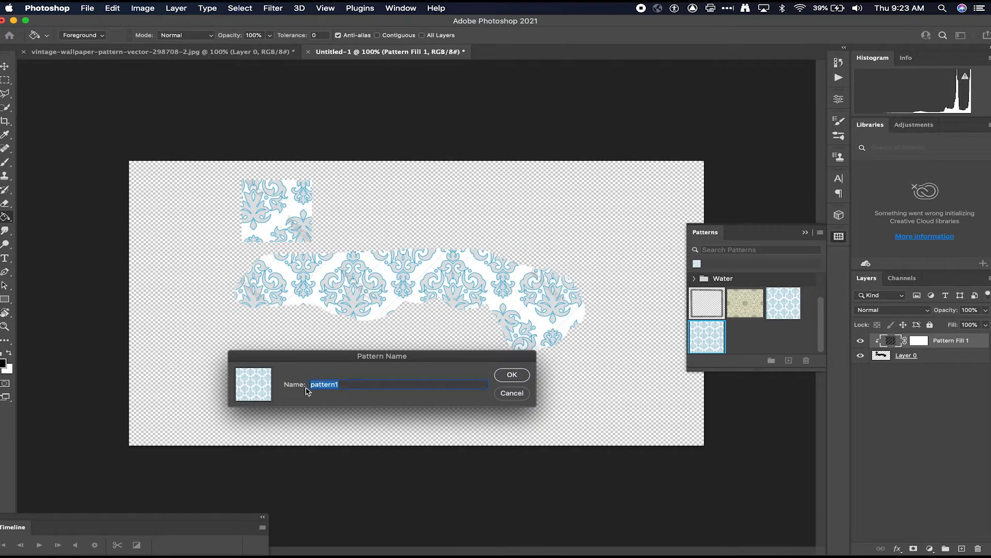
click(512, 375)
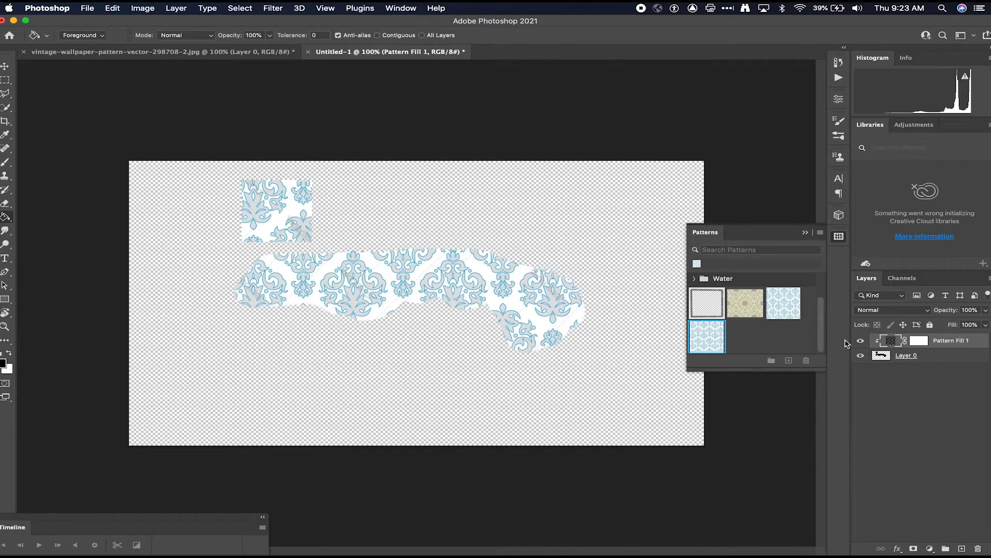
Compare the pattern fill with and without its clipping mask, and inspect it up close on the brush stroke without the Patterns panel
alt+click(880, 346)
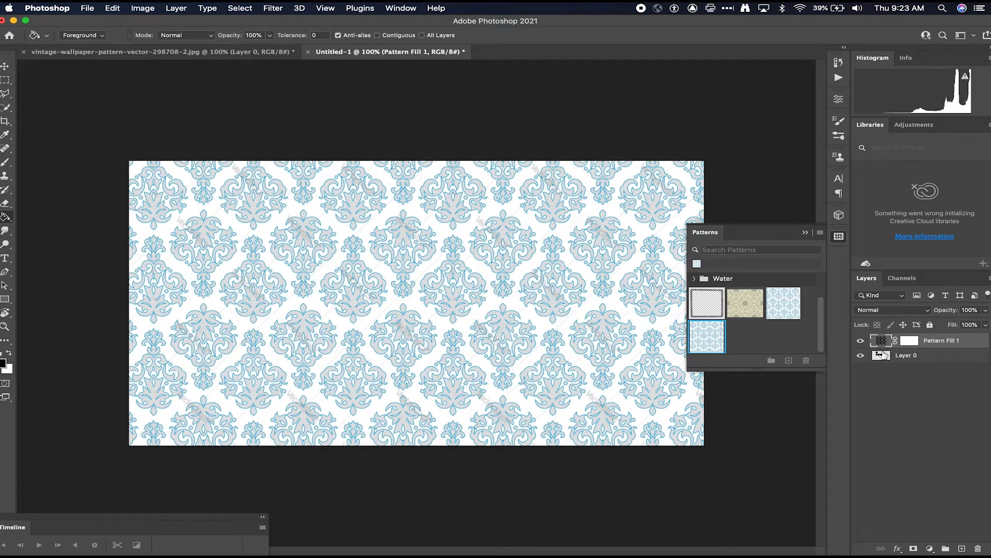
alt+click(878, 347)
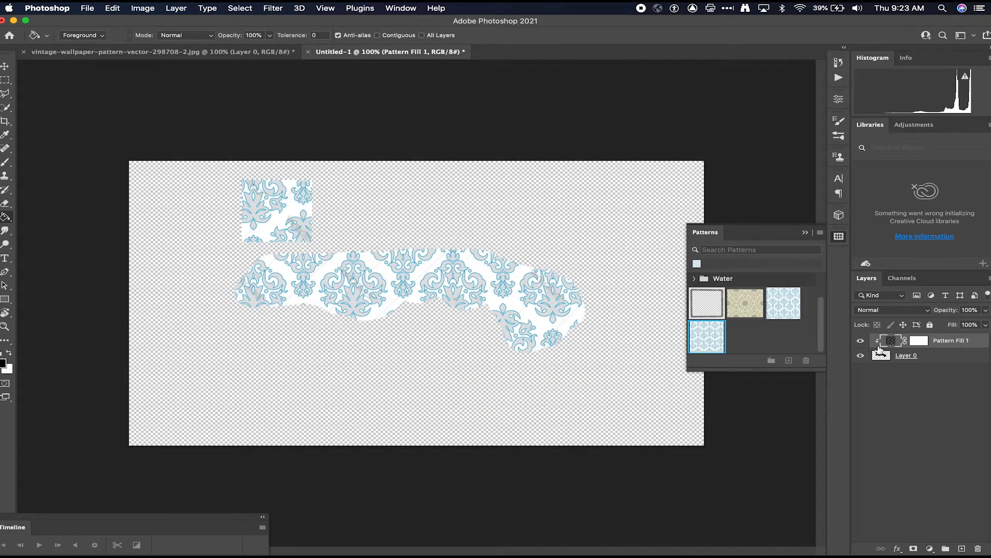
drag(490, 292, 547, 310)
drag(436, 273, 413, 261)
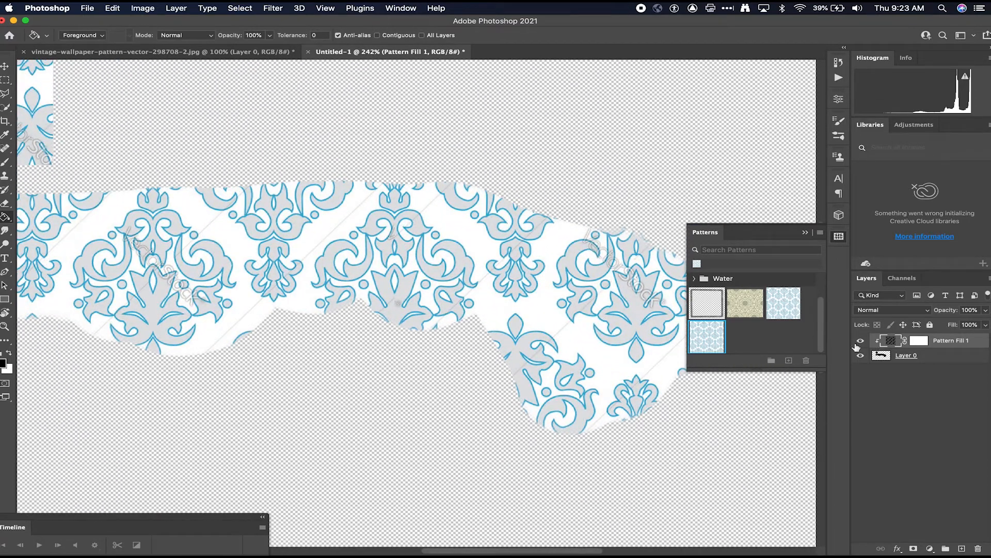
click(804, 232)
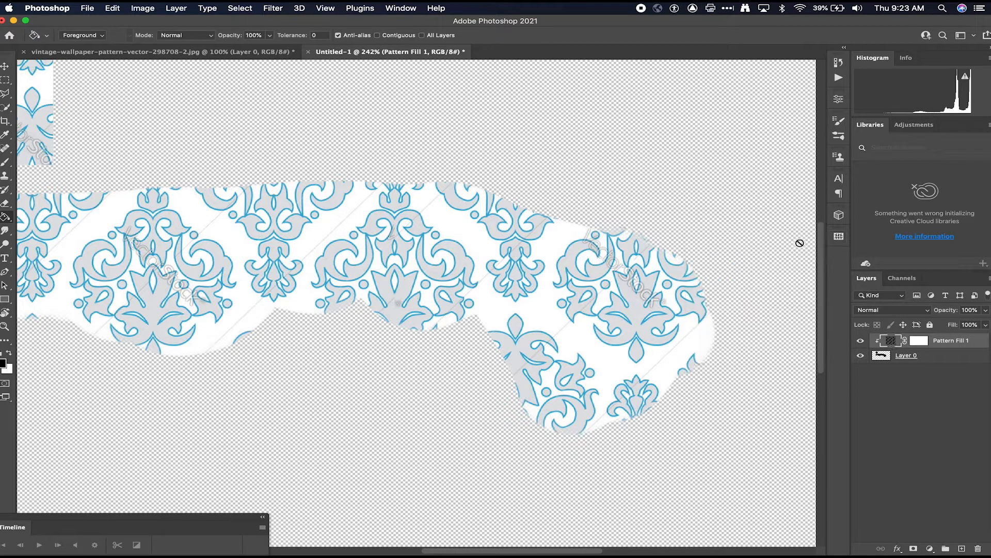
key(super+1)
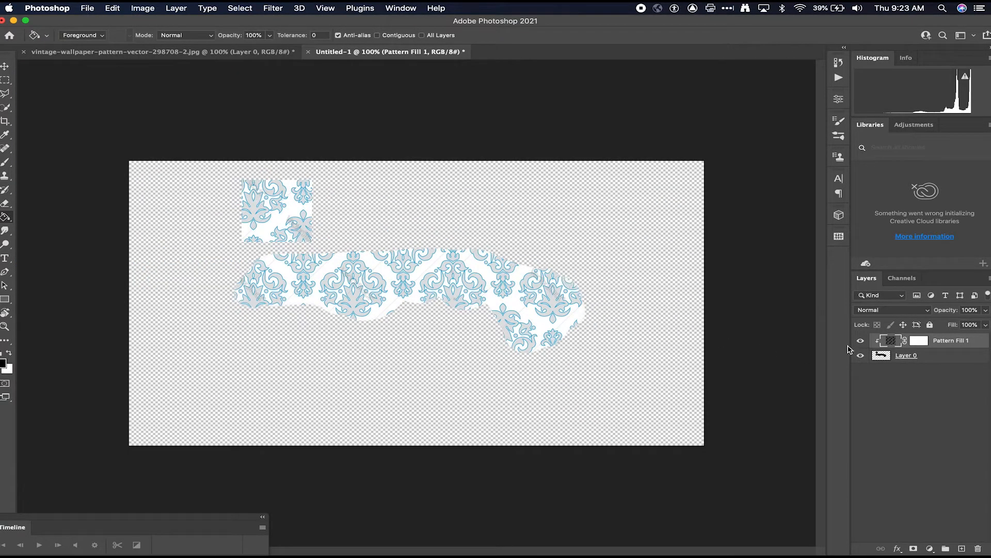
Set the pattern fill's angle to 38.31° and its scale to 27%
double_click(891, 340)
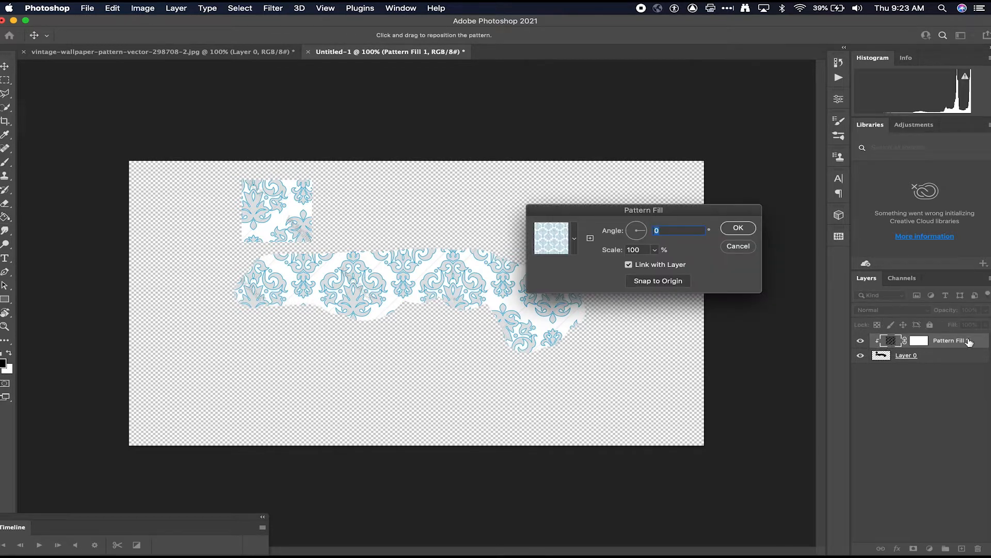
drag(668, 210, 483, 269)
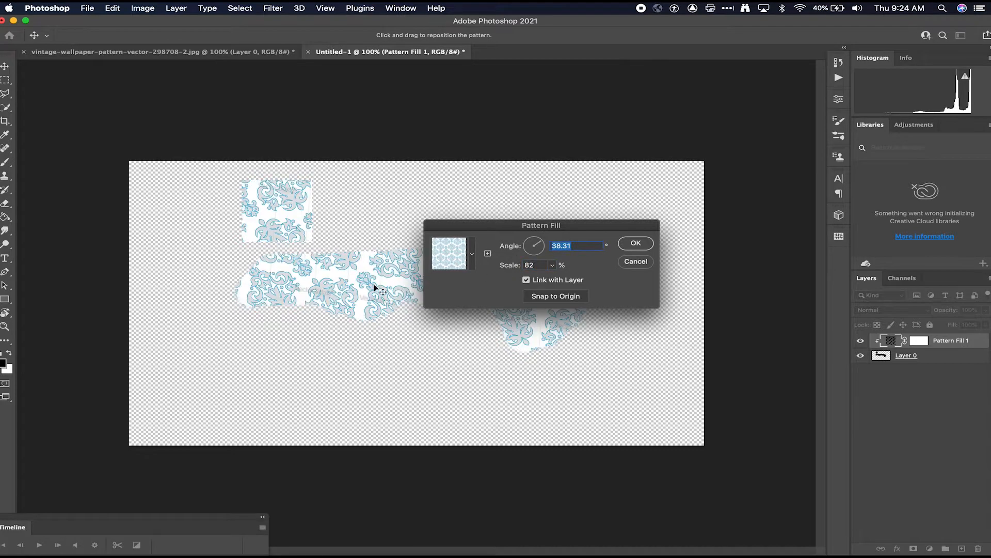
drag(375, 285, 413, 291)
drag(516, 267, 503, 267)
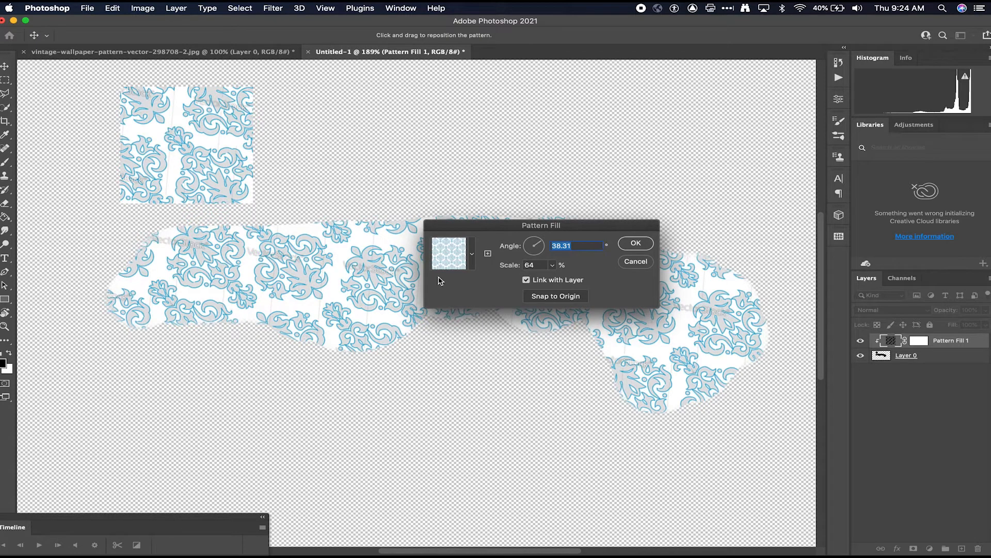
drag(518, 268, 484, 282)
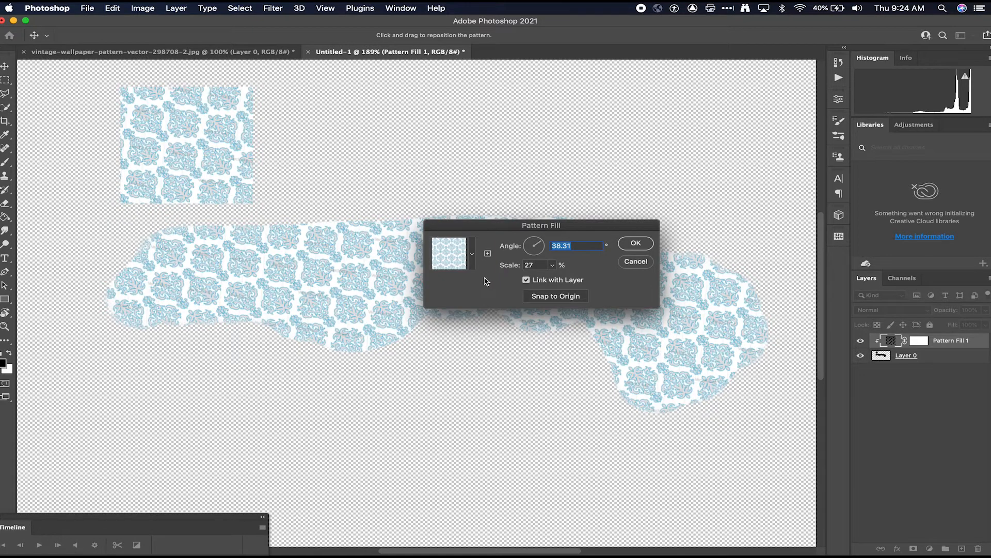
click(636, 243)
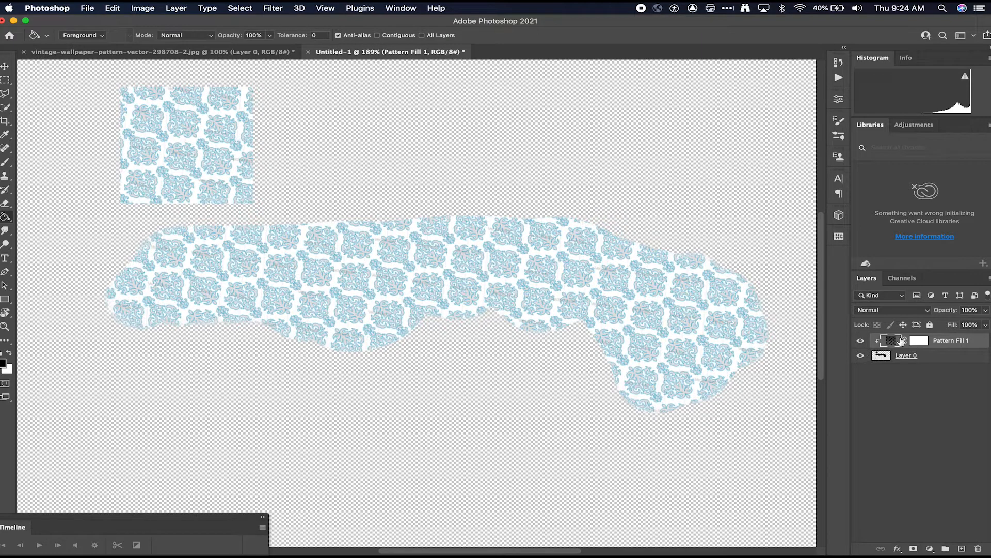
Hide the pattern fill layer, make white the brush colour, and rasterize the layer's fill
click(860, 340)
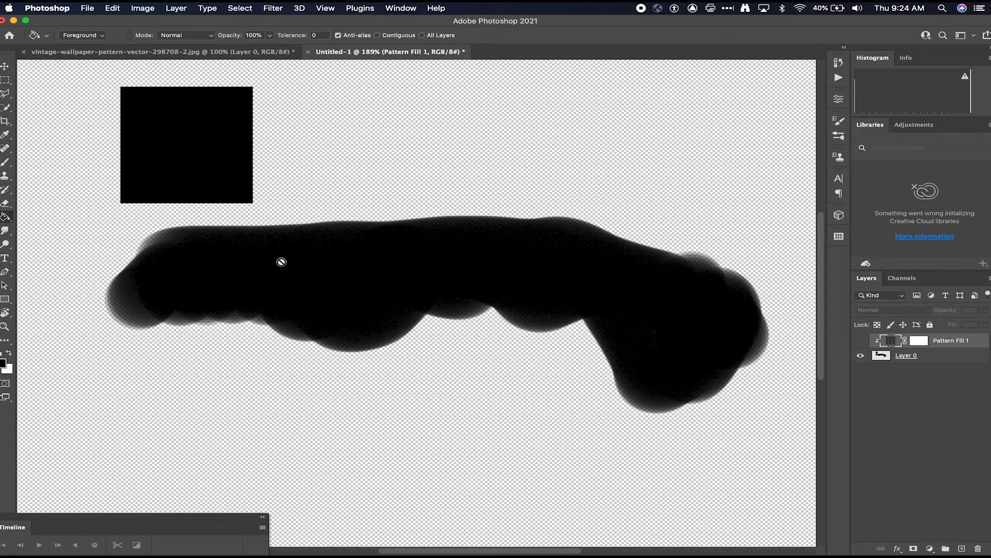
key(x)
key(b)
click(432, 229)
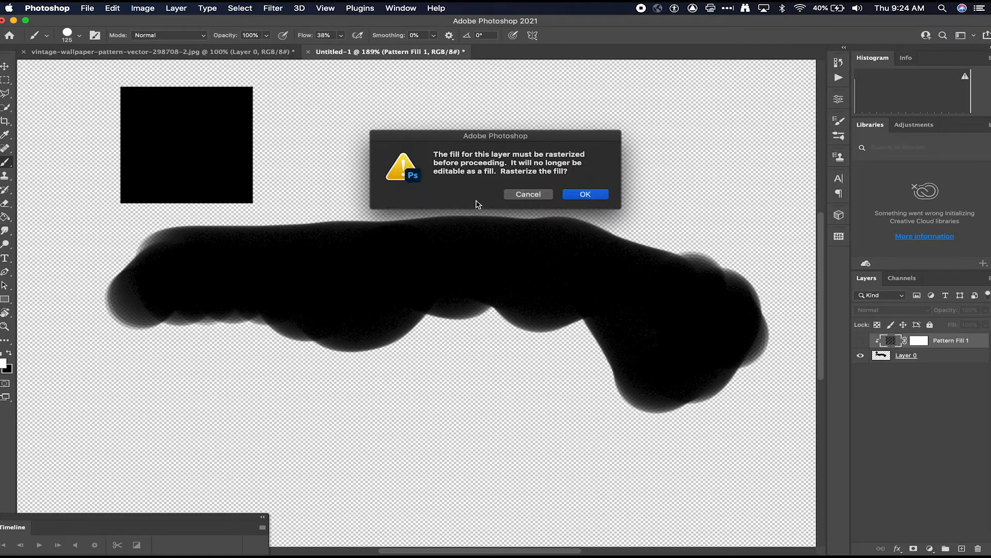
click(596, 195)
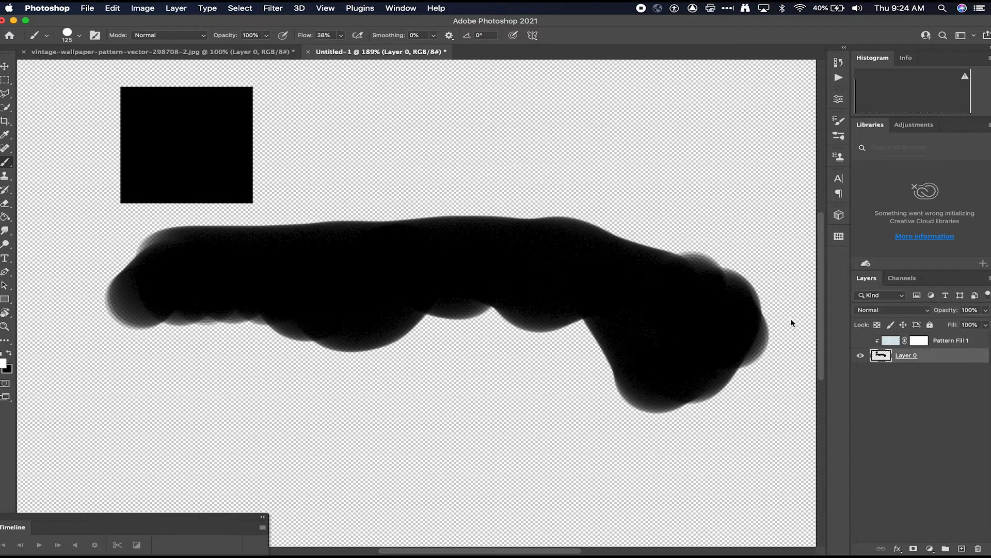
Paint a thick white stroke along the upper middle edge of the black stroke on Layer 0, and show the pattern fill layer again
mouse_move(433, 225)
mouse_down()
mouse_move(443, 199)
mouse_move(483, 195)
mouse_move(634, 238)
mouse_move(571, 227)
mouse_up()
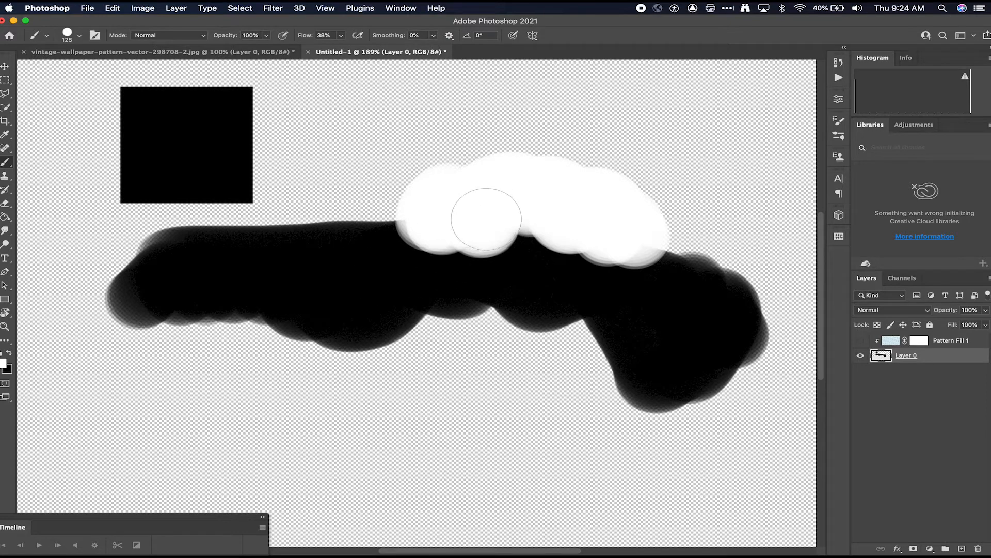
click(860, 342)
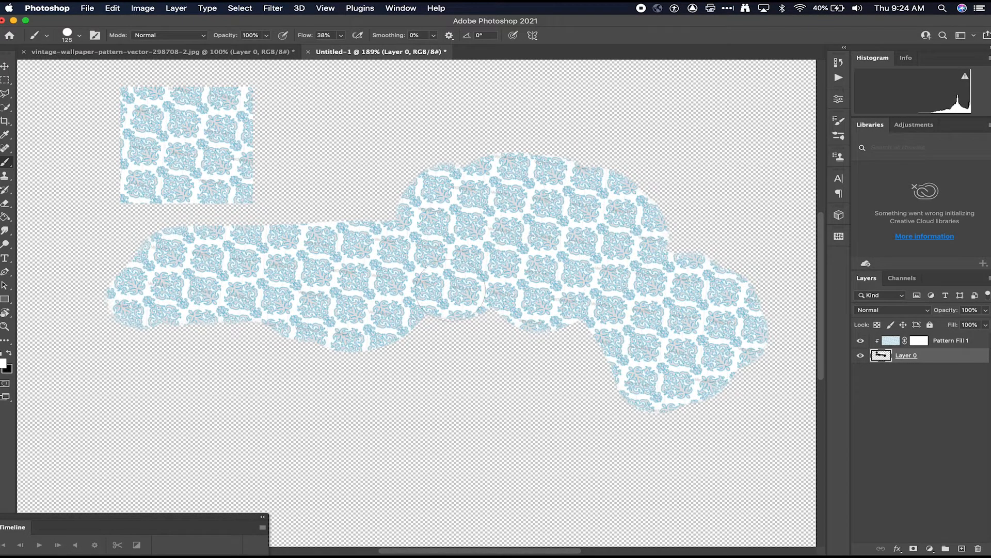
drag(421, 219, 498, 233)
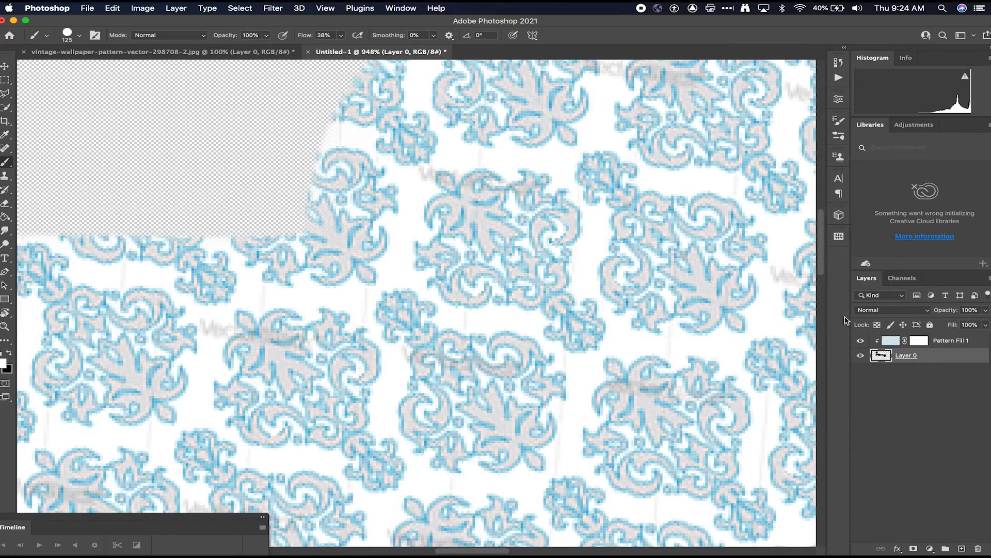
click(861, 356)
click(861, 355)
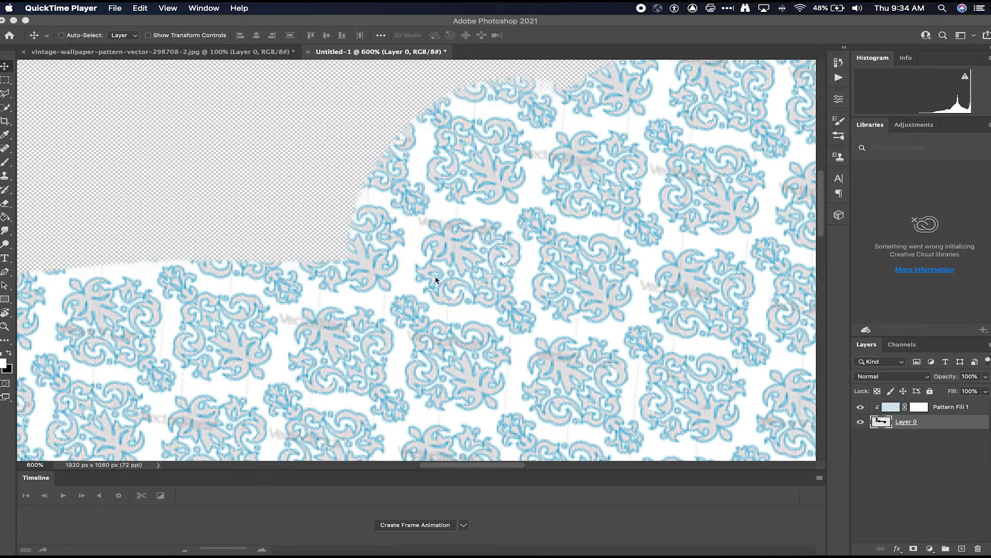
Merge the Pattern Fill 1 layer and Layer 0 into a single layer
click(519, 277)
key(super+0)
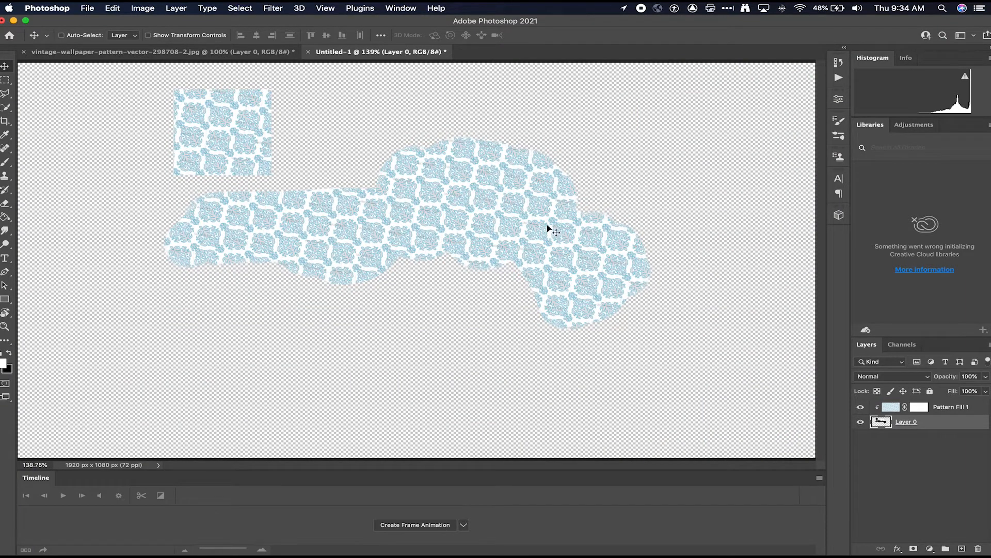
shift+click(889, 410)
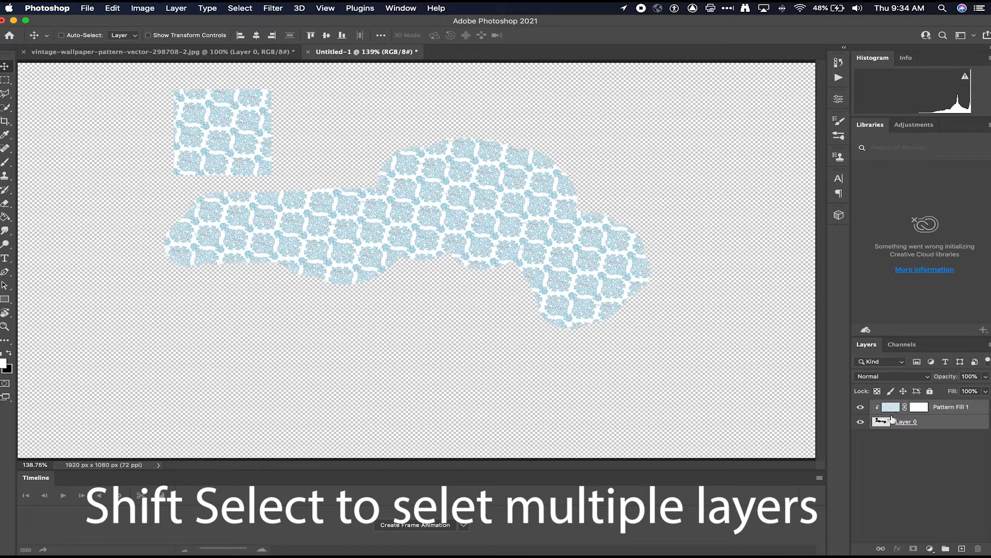
click(177, 8)
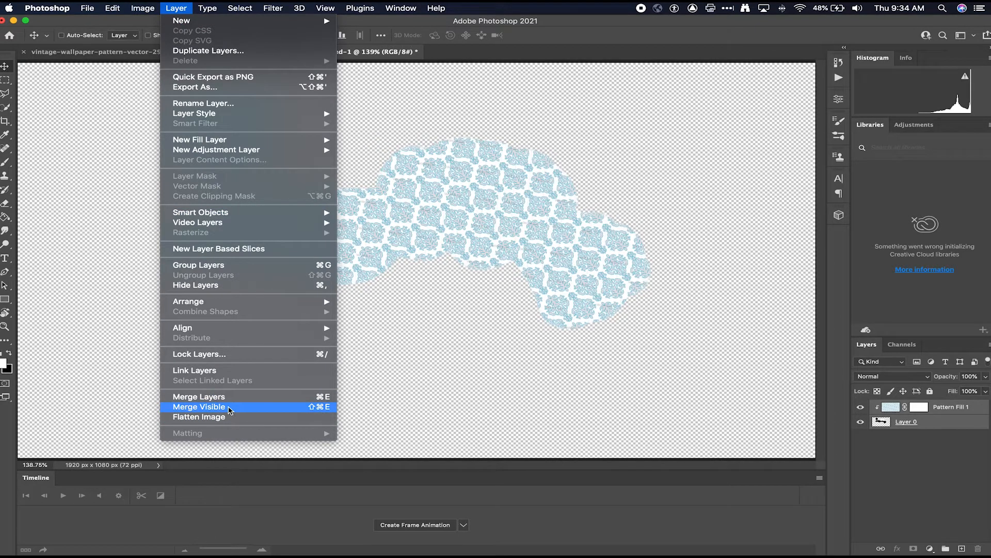
click(331, 401)
click(861, 406)
click(860, 407)
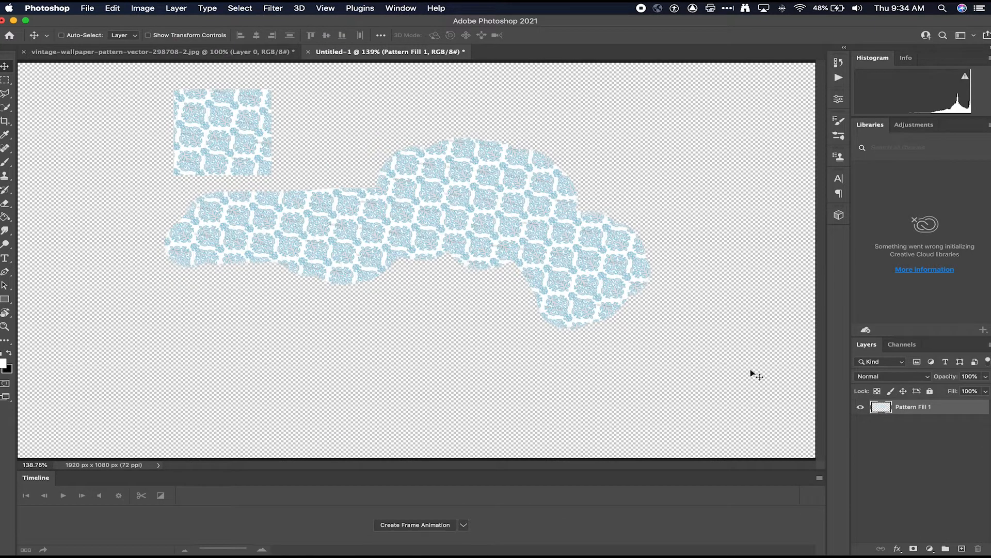
Examine the merged pattern shape's edges and detail up close
scroll(579, 294, up, 10)
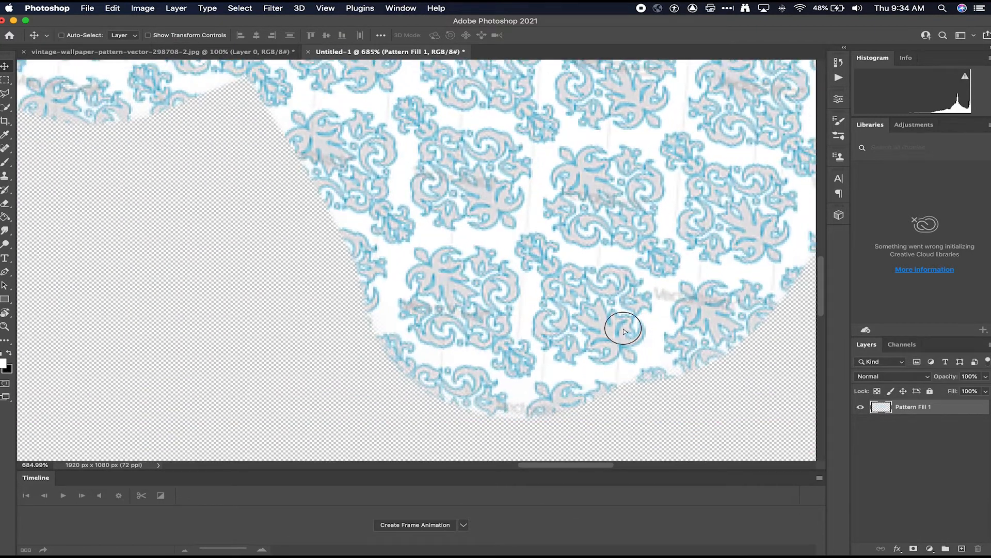
drag(578, 293, 548, 338)
key(super+minus)
key(super+minus)
key(super+minus)
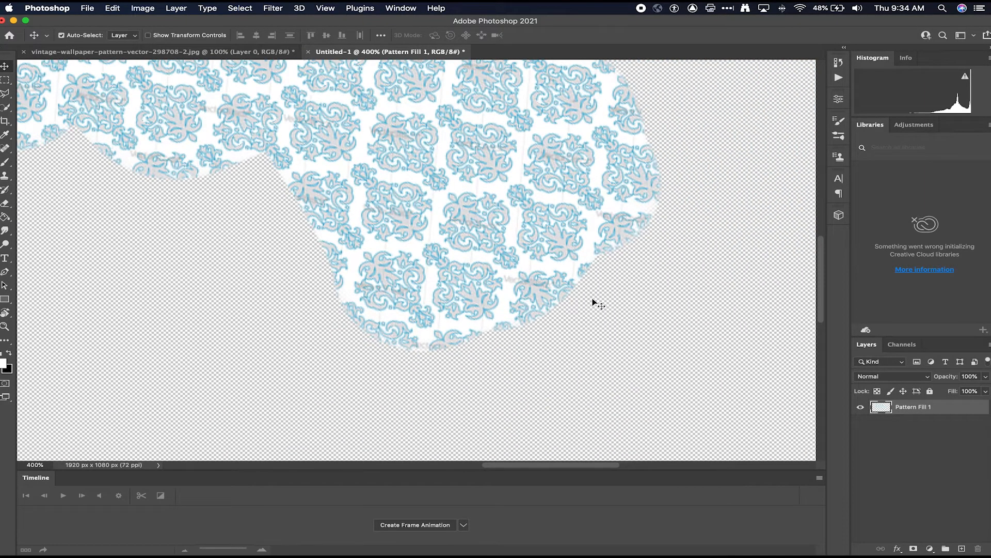
key(super+minus)
key(super+minus)
key(super+minus)
drag(472, 253, 476, 290)
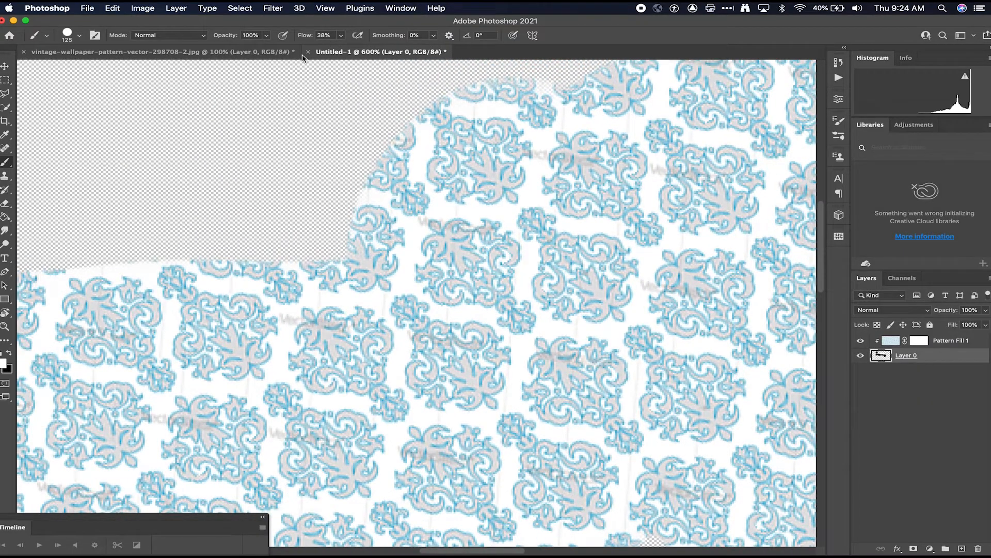
Switch to Safari, choose the green vintage wallpaper from WallpaperAccess in the image results, and open it in Photoshop
key(super+Tab)
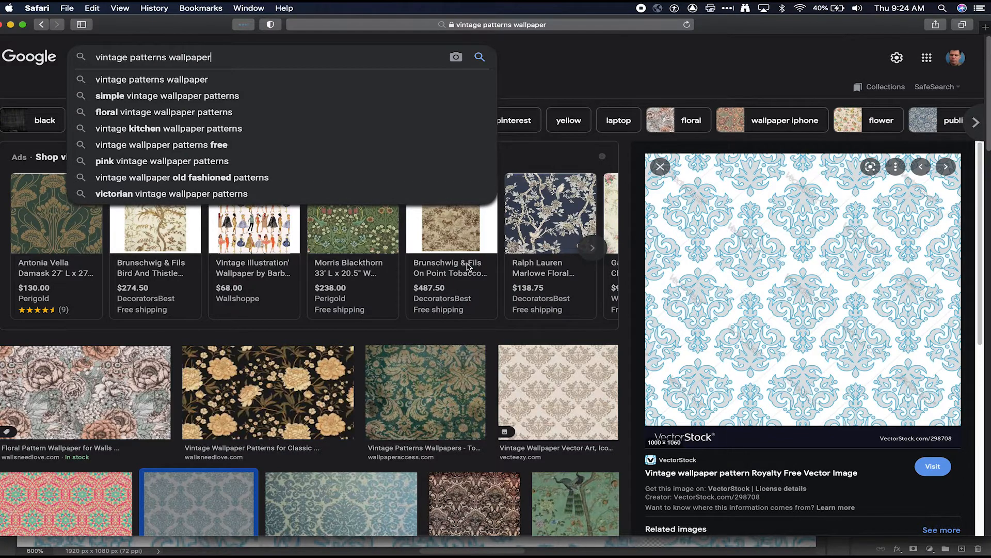
click(318, 374)
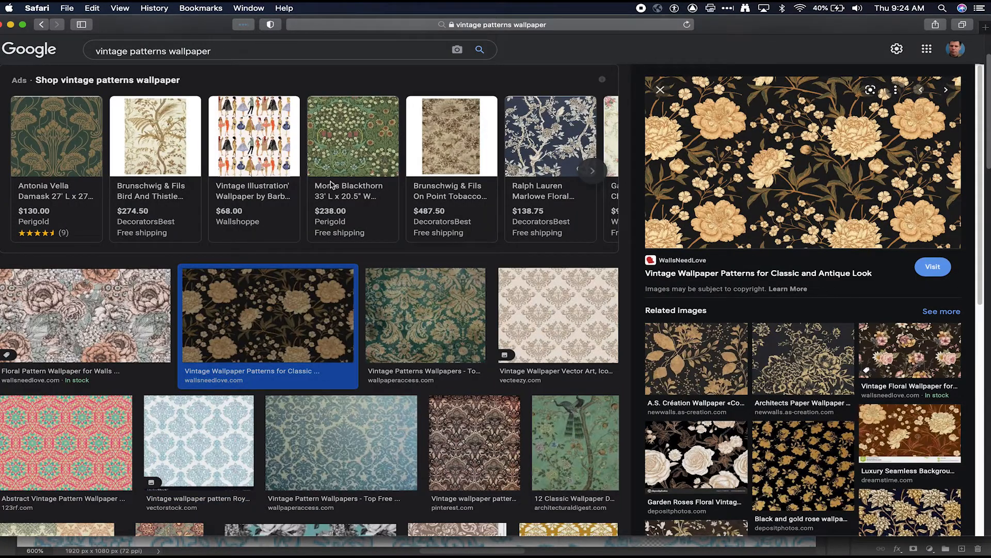
click(430, 308)
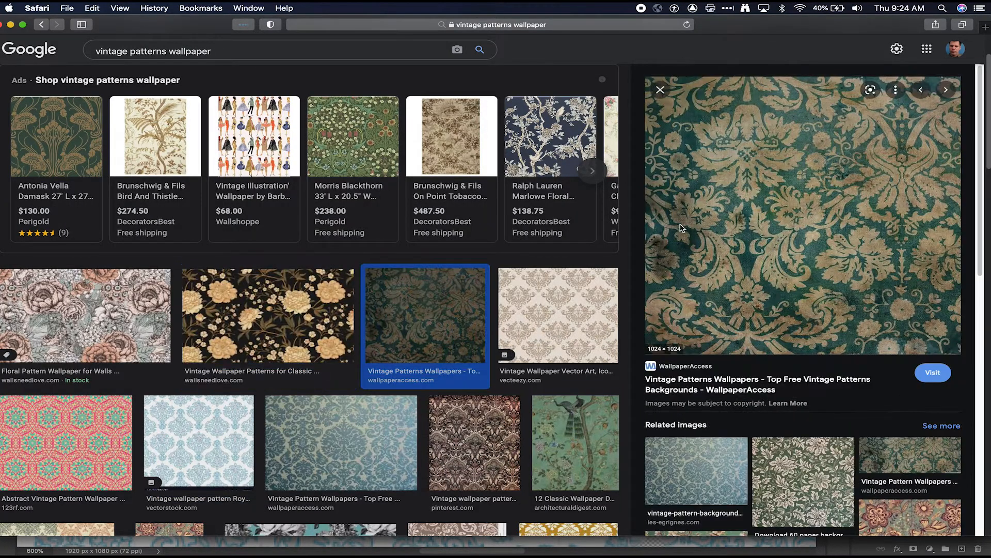
click(818, 203)
drag(764, 183, 169, 551)
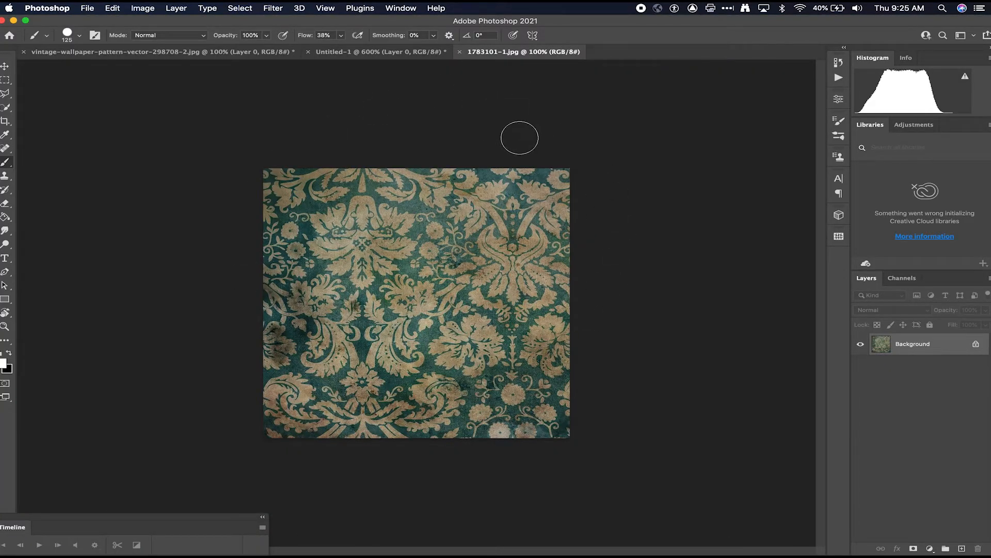
Convert the green wallpaper's background to a regular layer named Layer 0 and turn on Pattern Preview
double_click(882, 344)
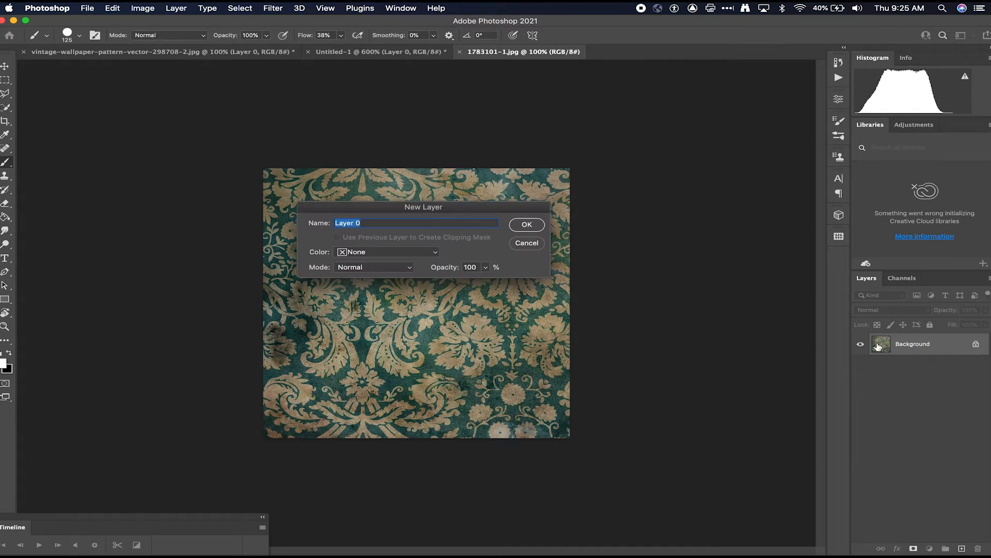
key(Return)
click(331, 8)
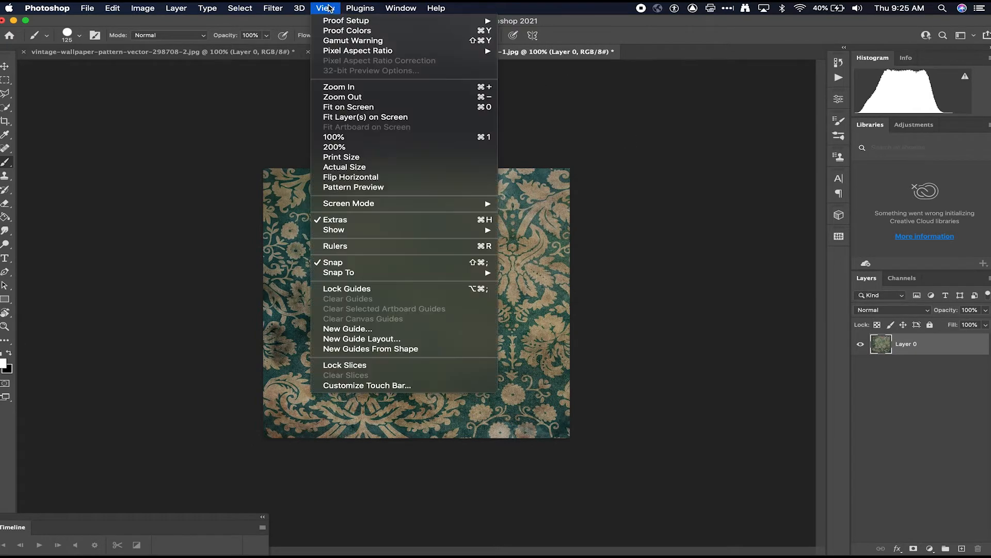
click(354, 188)
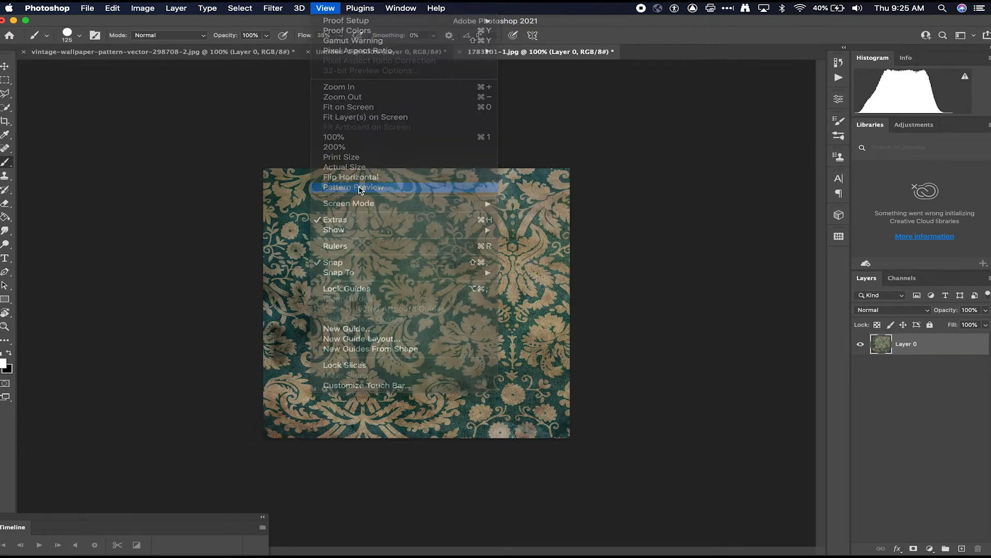
click(600, 208)
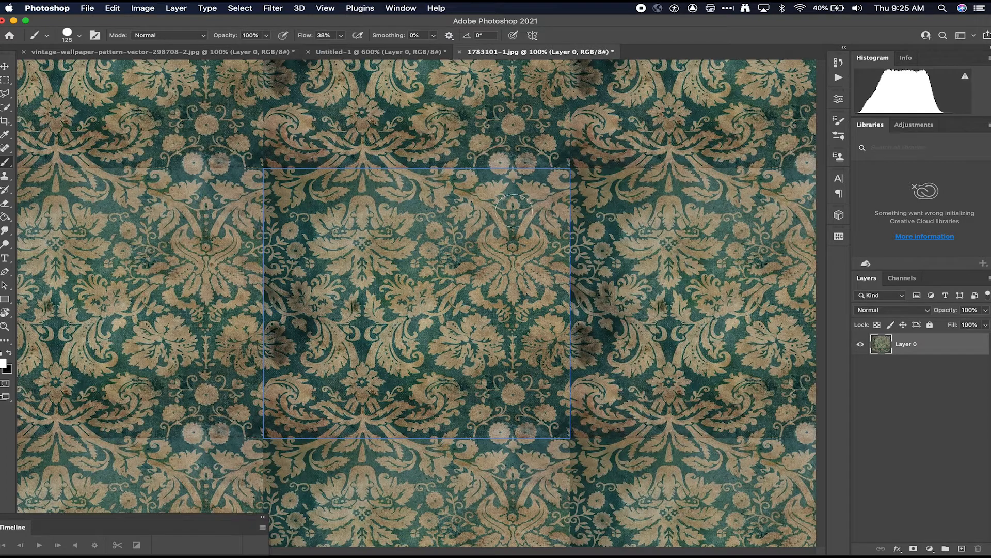
Examine how the green wallpaper tile repeats across the canvas and where its seams fall
key(v)
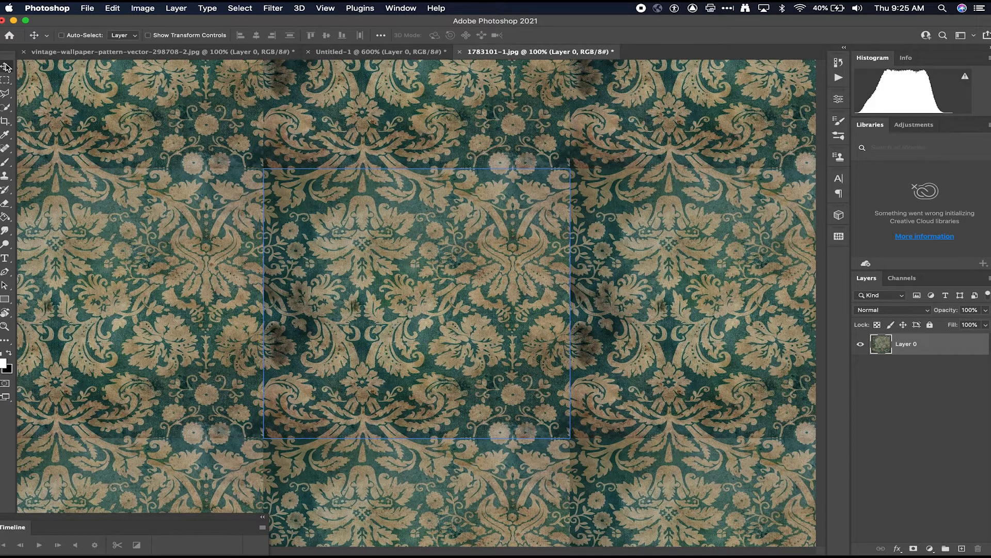
drag(405, 315, 475, 289)
key(super+minus)
key(super+minus)
key(super+minus)
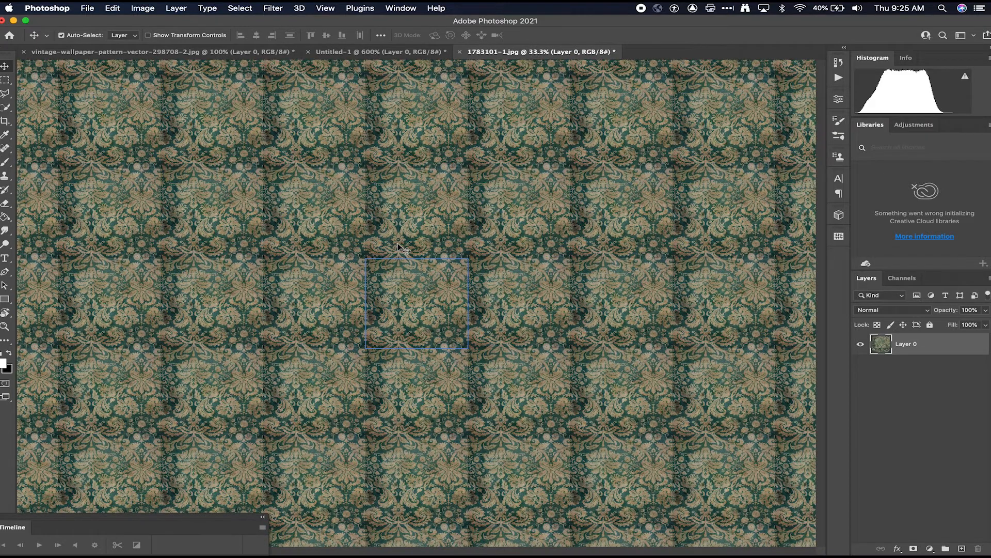
key(super+plus)
key(super+plus)
key(super+plus)
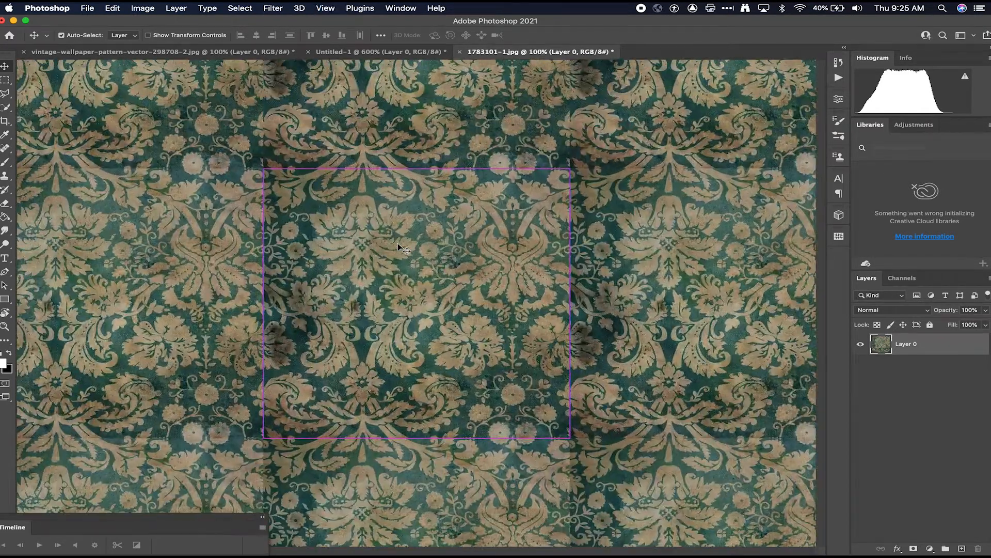
Move Layer 0 sideways to bring the vertical seam inside the tile, and inspect the seam up close
drag(360, 262, 469, 270)
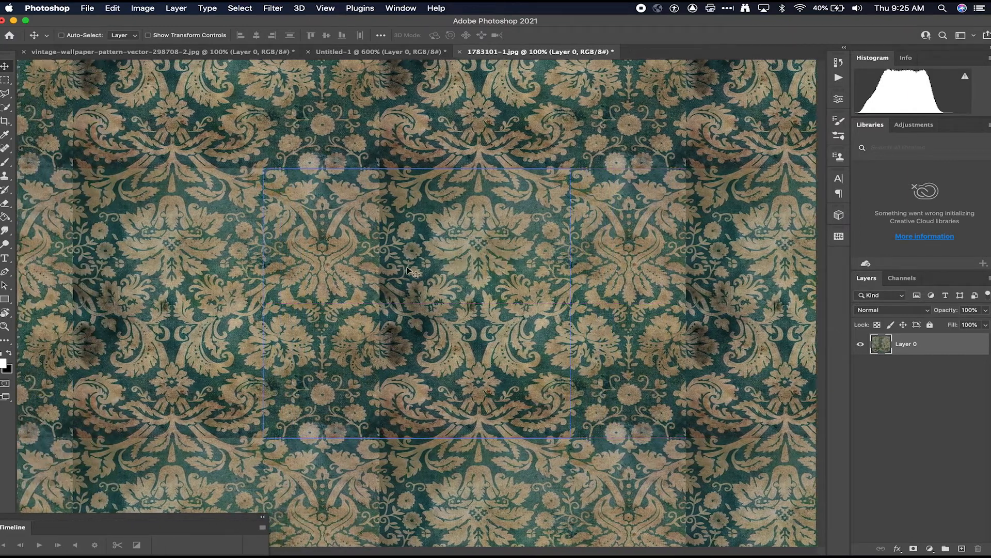
drag(361, 264, 470, 270)
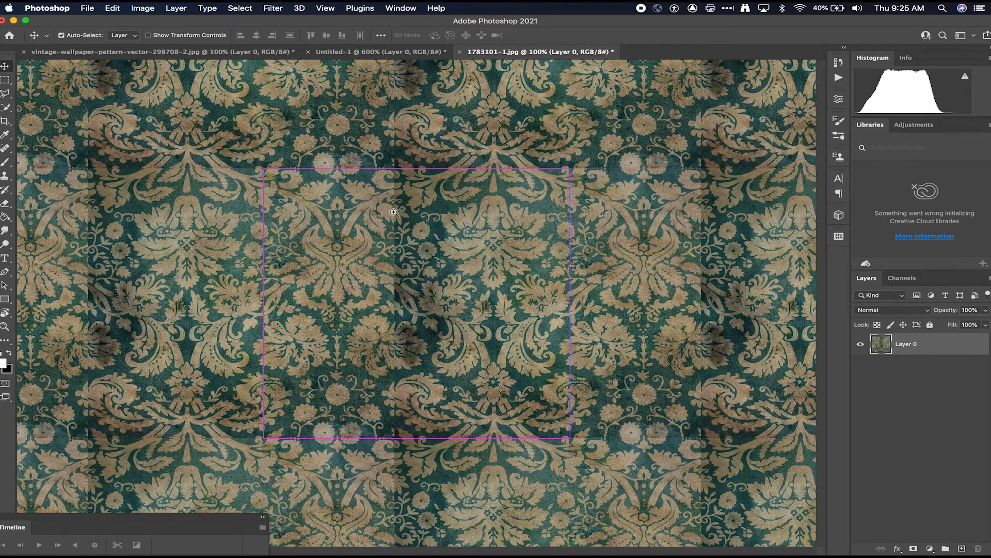
super+click(434, 221)
drag(435, 221, 437, 221)
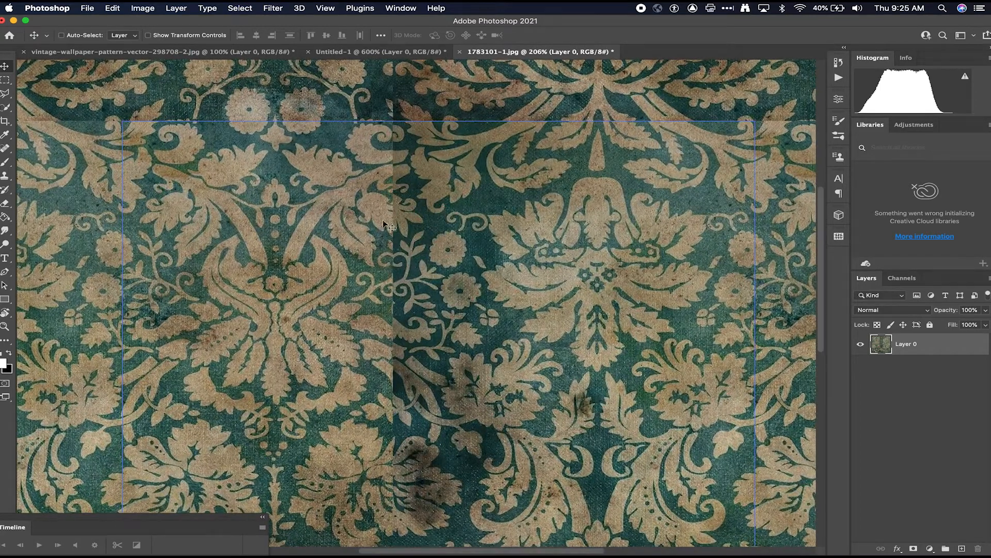
key(super+minus)
key(super+minus)
key(super+minus)
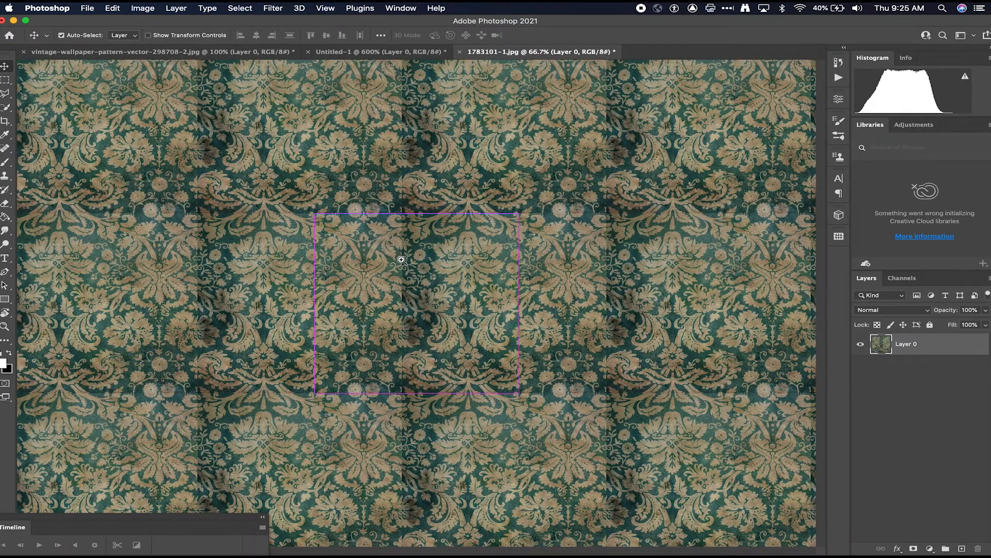
drag(404, 260, 437, 264)
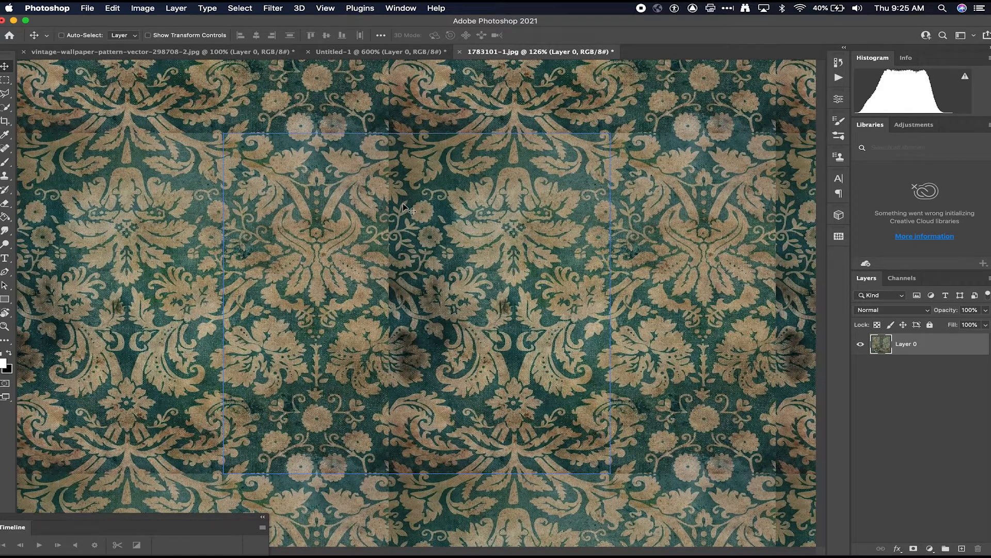
Select a tall strip over the vertical seam, fill it with Content-Aware at 100% opacity, and clear the selection
key(m)
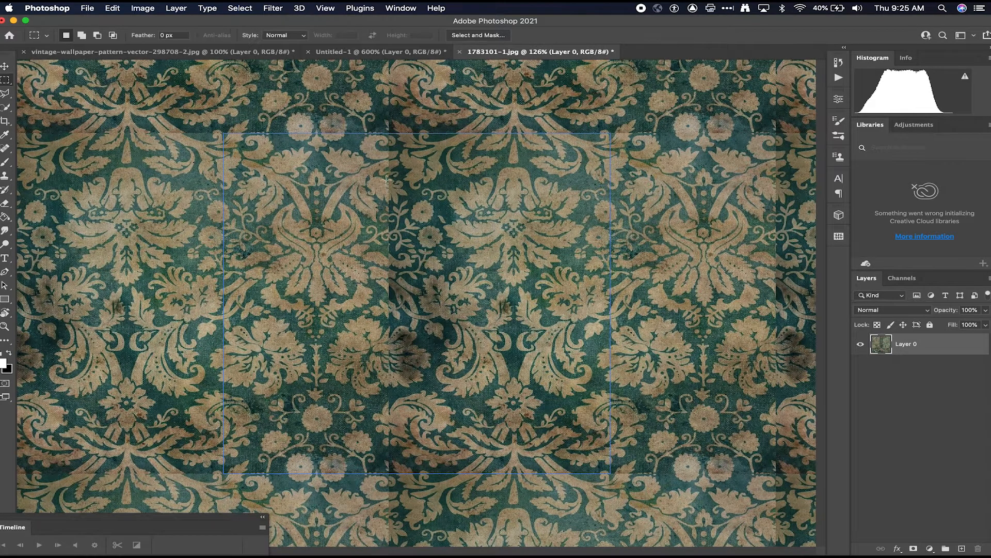
drag(377, 133, 478, 472)
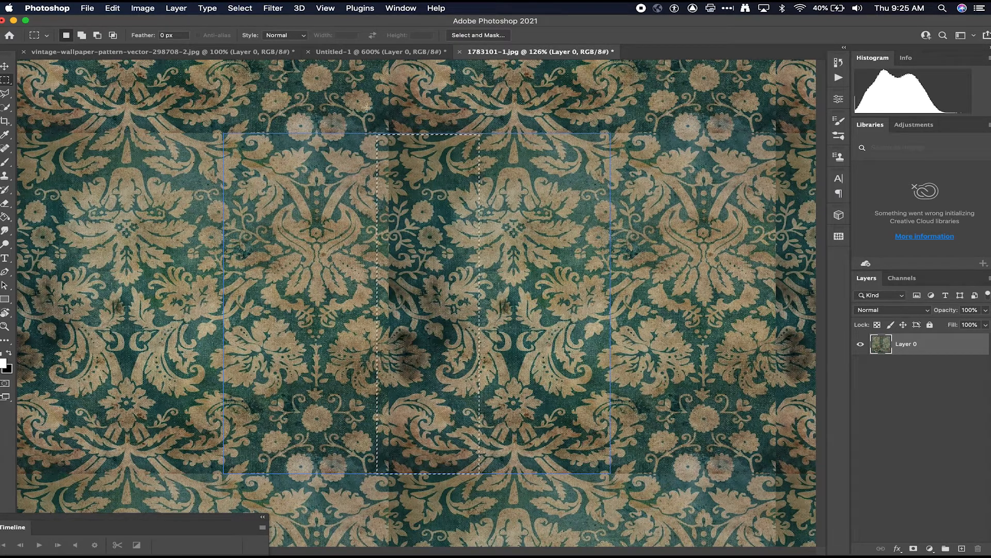
key(i)
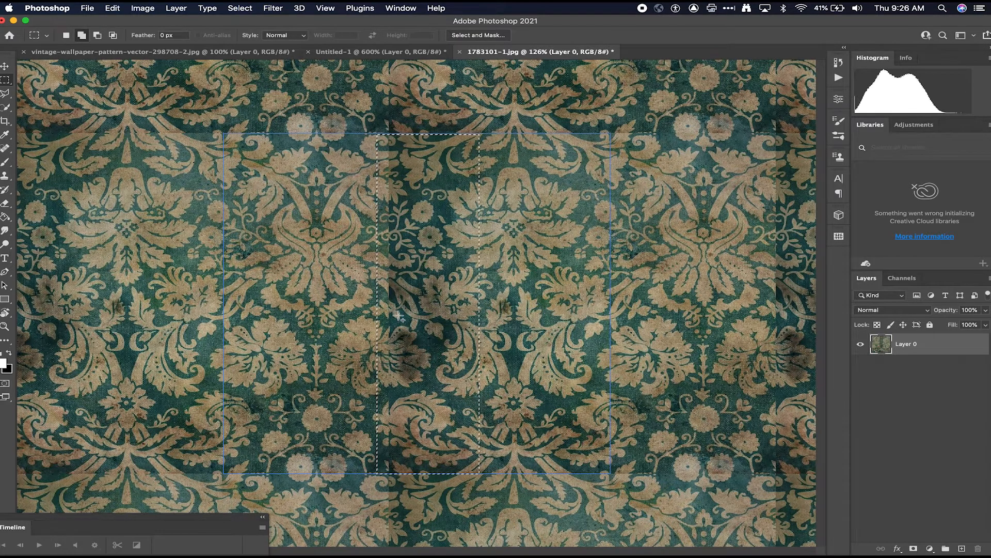
key(shift+BackSpace)
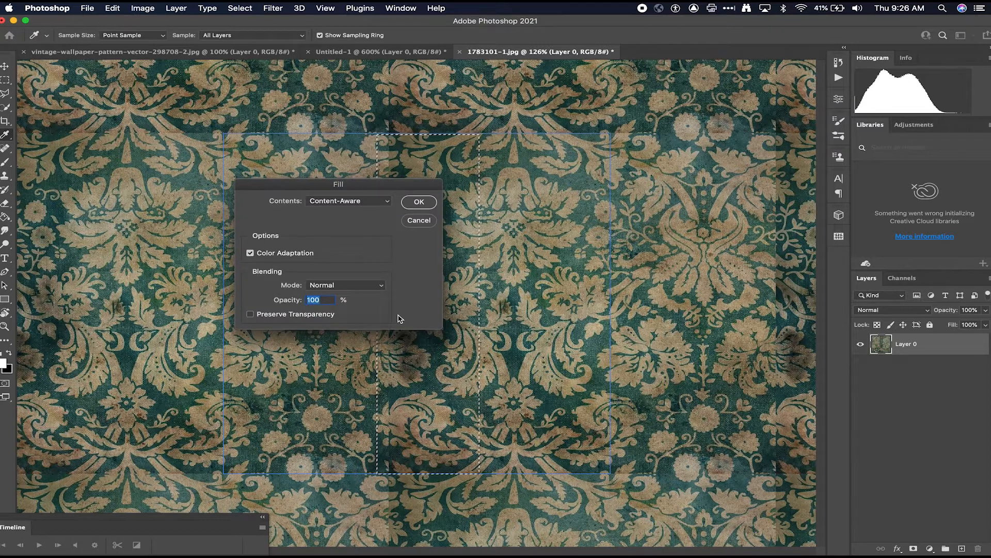
click(418, 202)
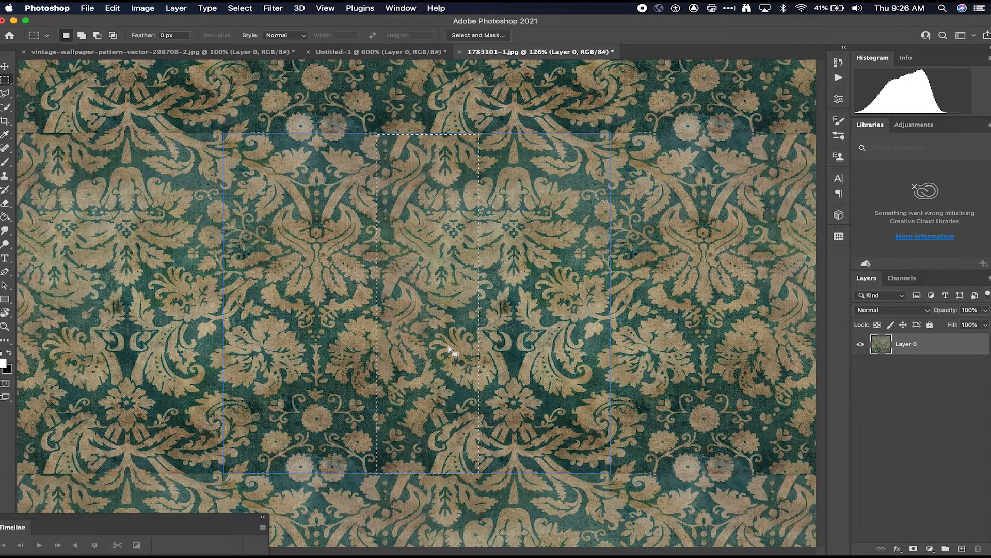
key(super+d)
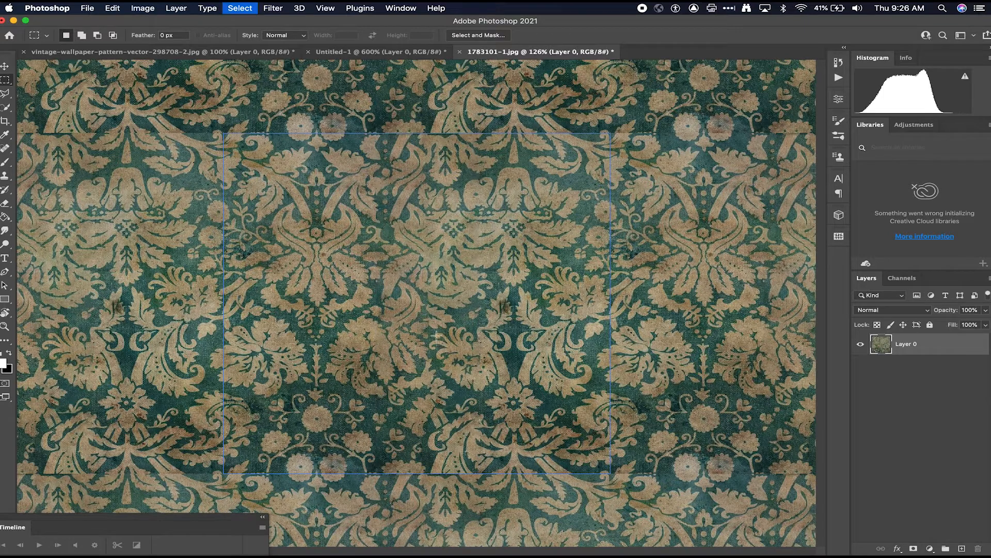
Move Layer 0 slightly sideways and then upward to bring the horizontal seam inside the tile
key(v)
mouse_move(421, 342)
mouse_down()
mouse_move(464, 336)
mouse_move(437, 337)
mouse_up()
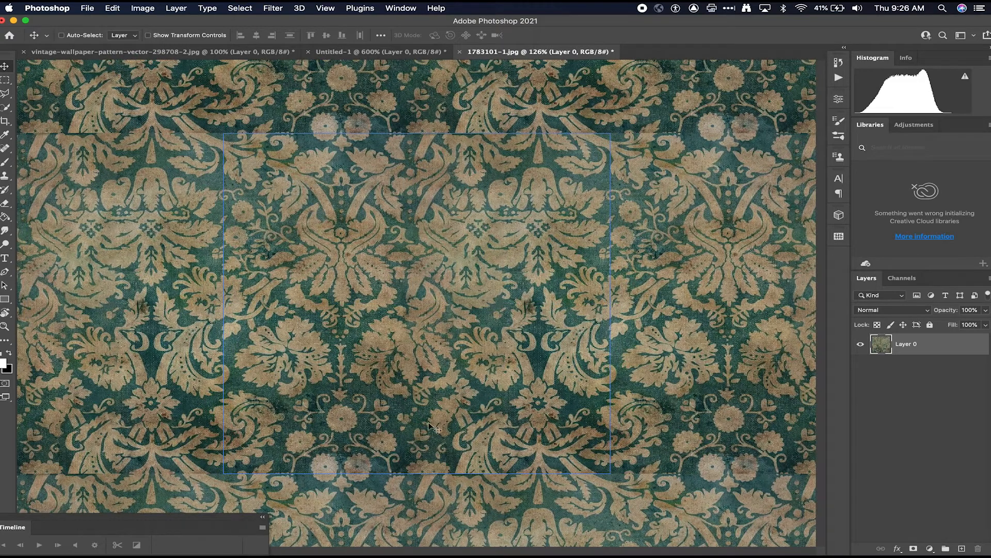
key(super+minus)
key(super+minus)
key(super+minus)
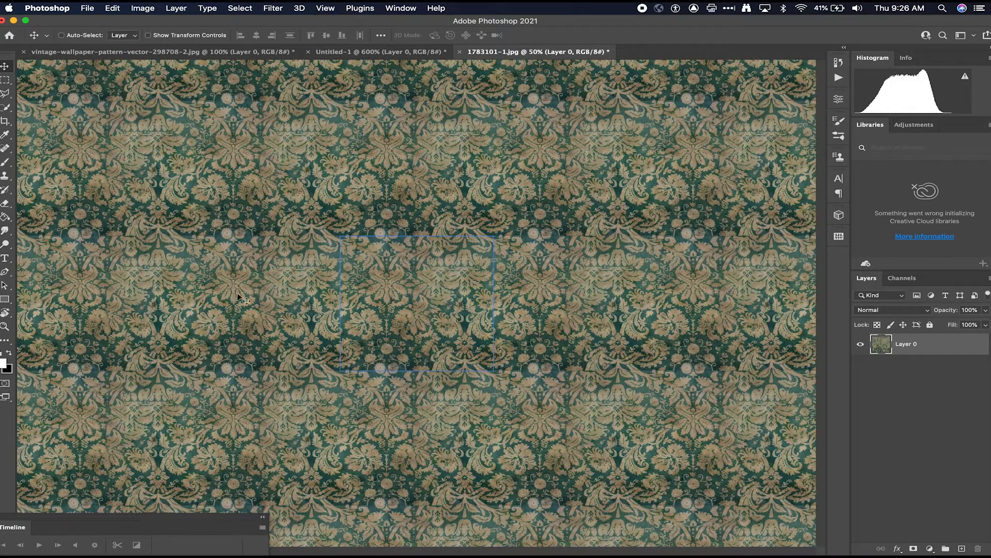
drag(468, 317, 466, 269)
drag(385, 325, 443, 324)
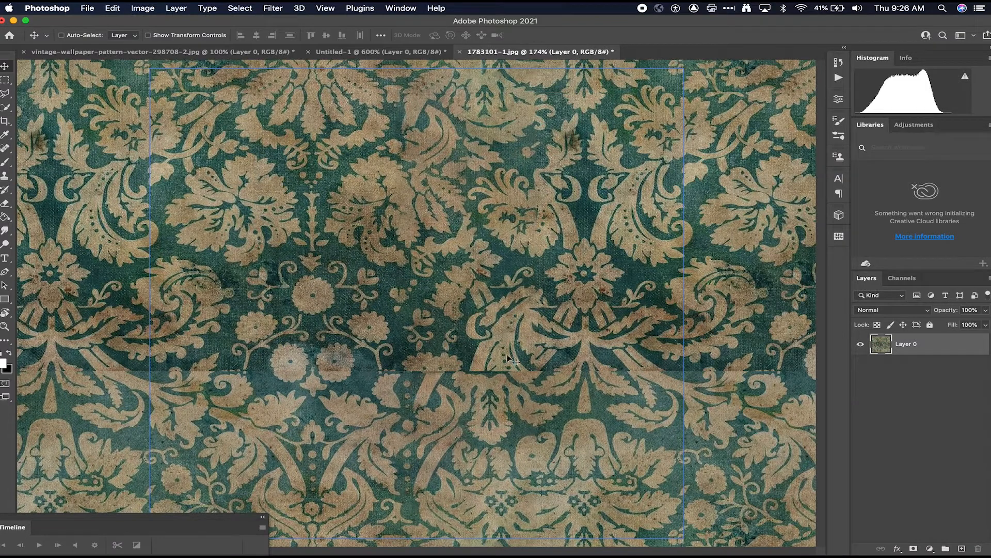
Select a full-width strip over the horizontal seam, fill it with Content-Aware at 100% opacity, and clear the selection
key(m)
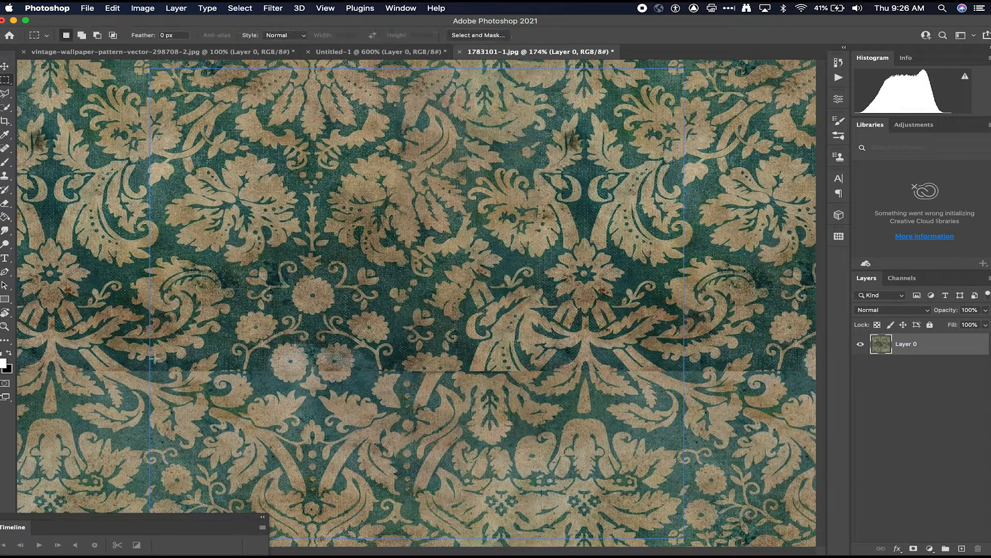
drag(202, 378, 684, 386)
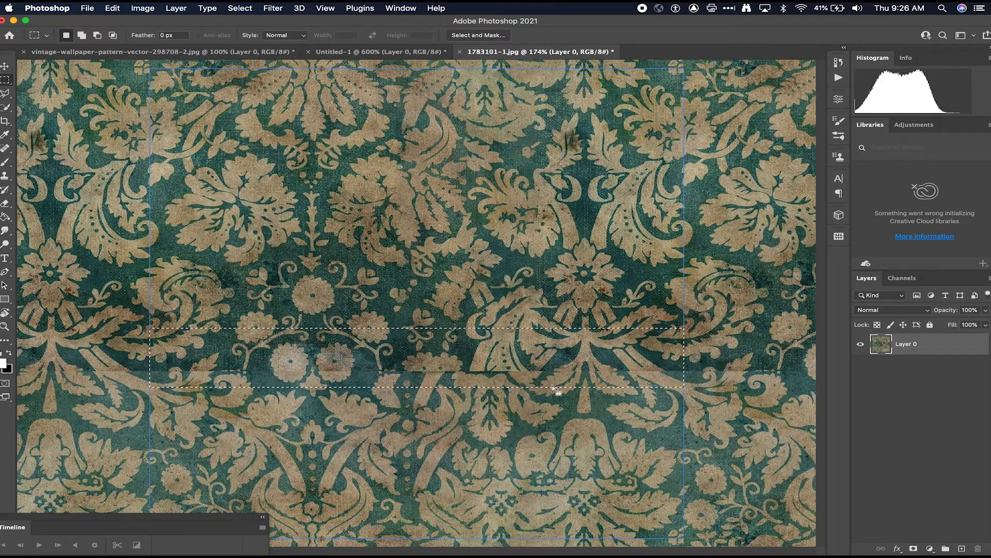
key(shift+BackSpace)
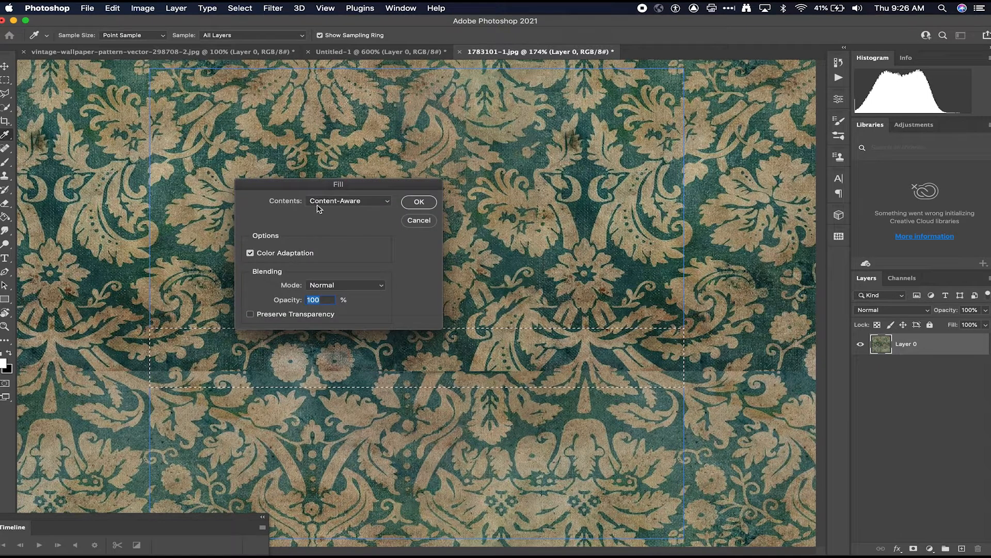
click(427, 205)
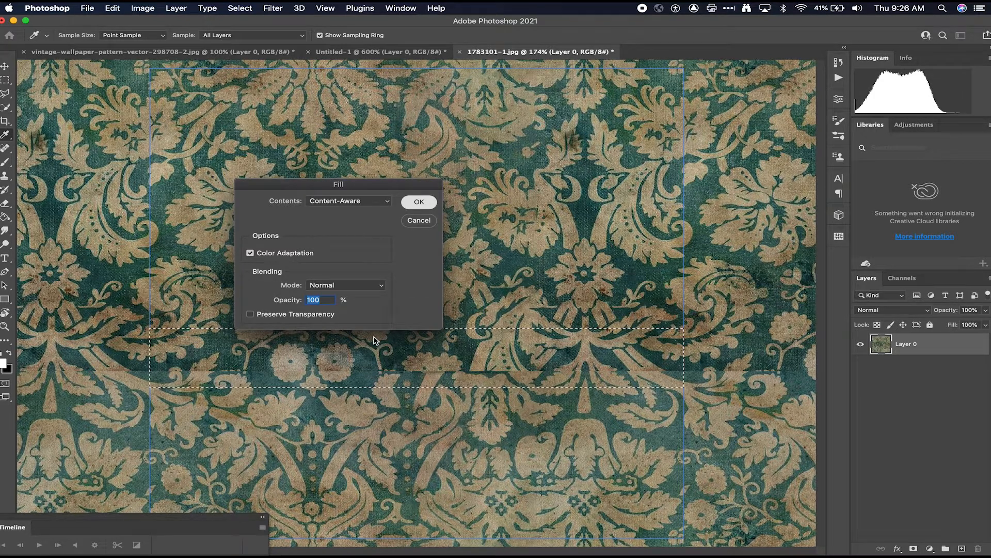
key(Return)
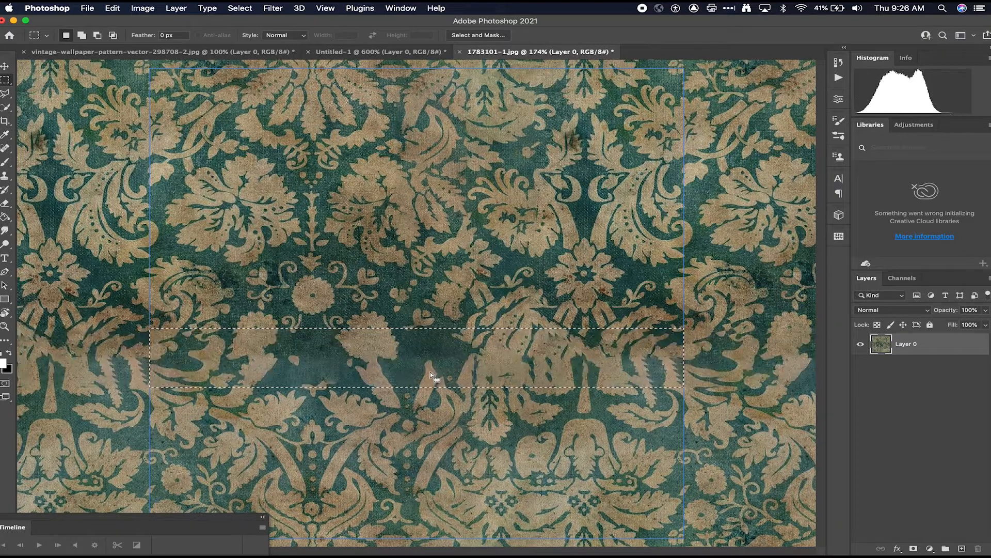
key(super+d)
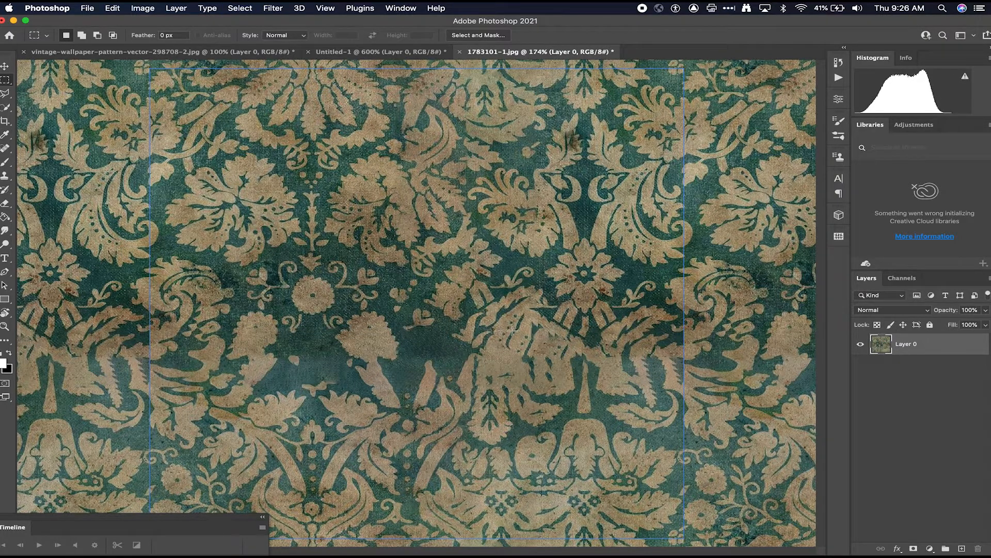
Shift Layer 0 sideways at 100% zoom to check the repaired tile's repeat
key(super+1)
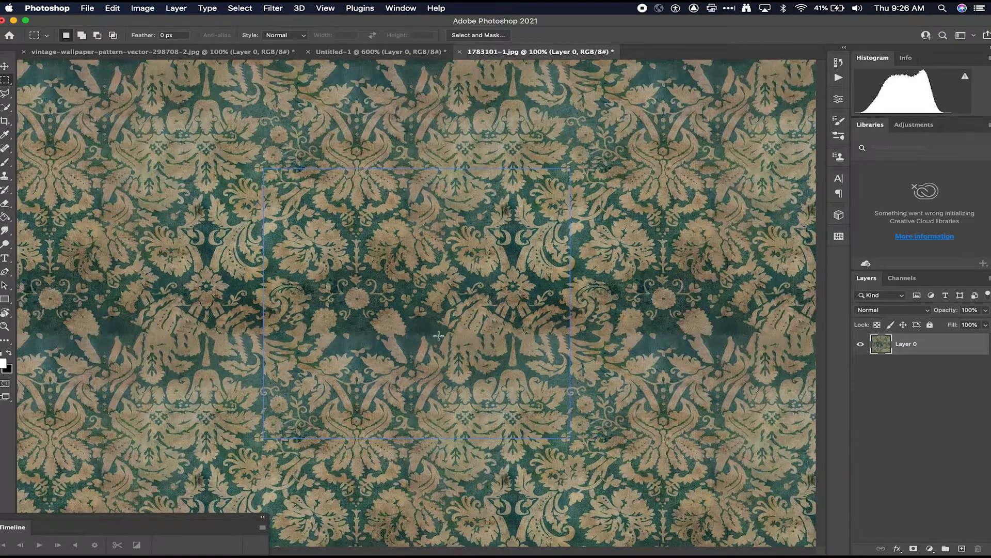
key(v)
drag(448, 331, 401, 340)
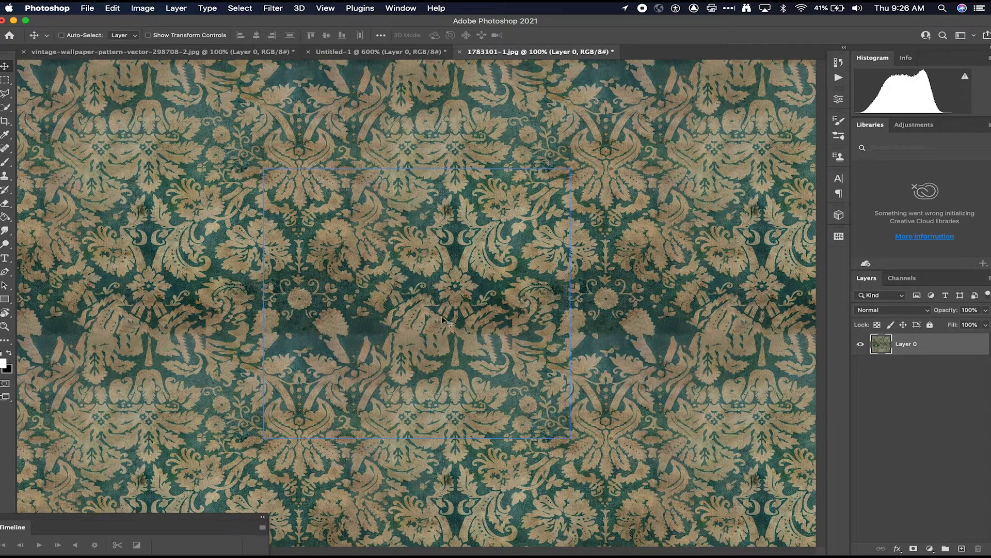
Try Auto Tone on Layer 0 and undo the color change
key(shift+super+l)
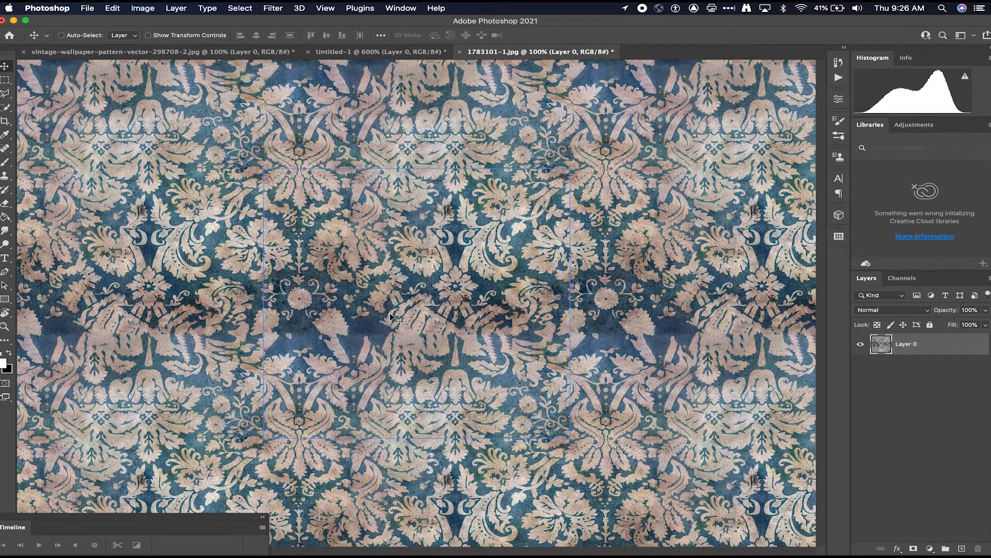
key(super+z)
Try desaturating Layer 0 and brightening it with Levels by lowering the white input level, and undo both adjustments
key(shift+super+u)
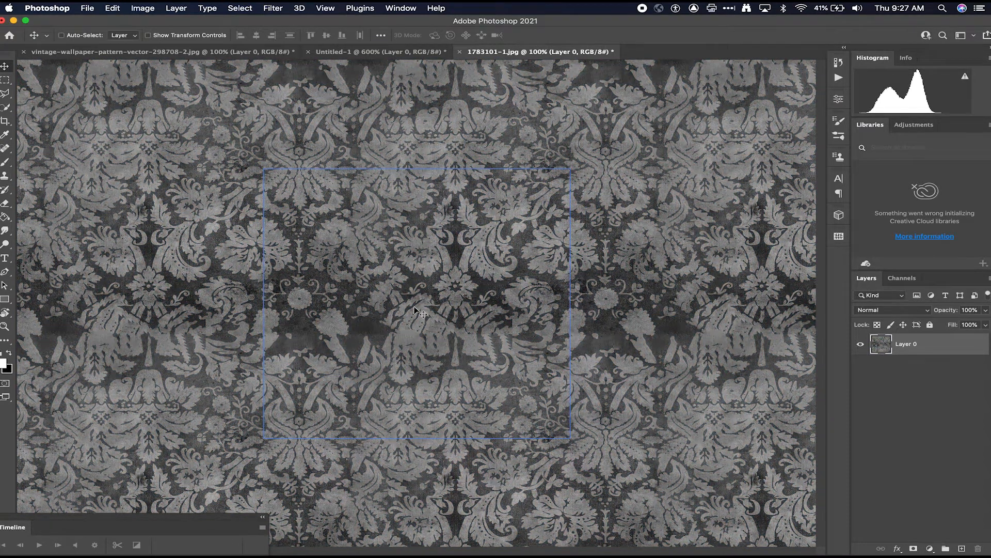
key(super+l)
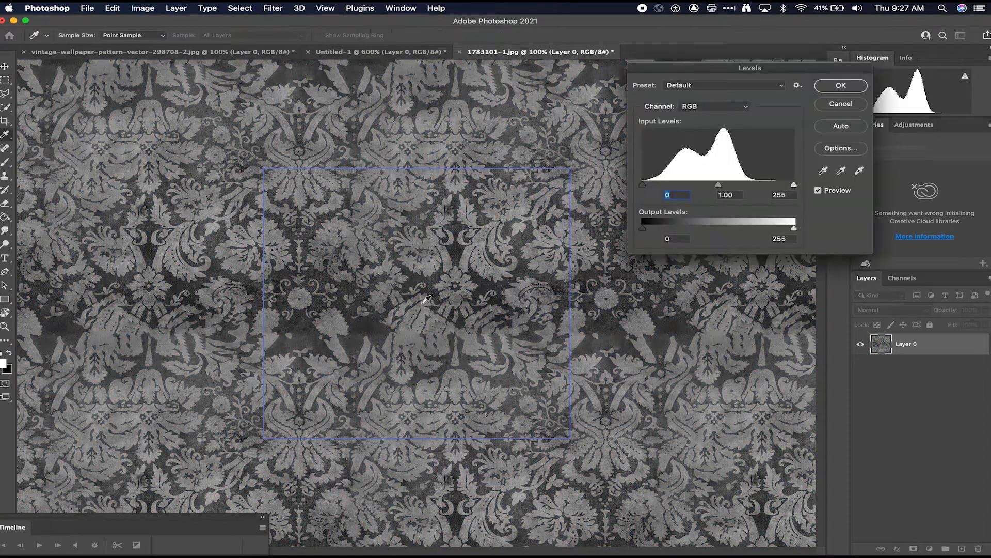
drag(791, 185, 695, 186)
click(839, 87)
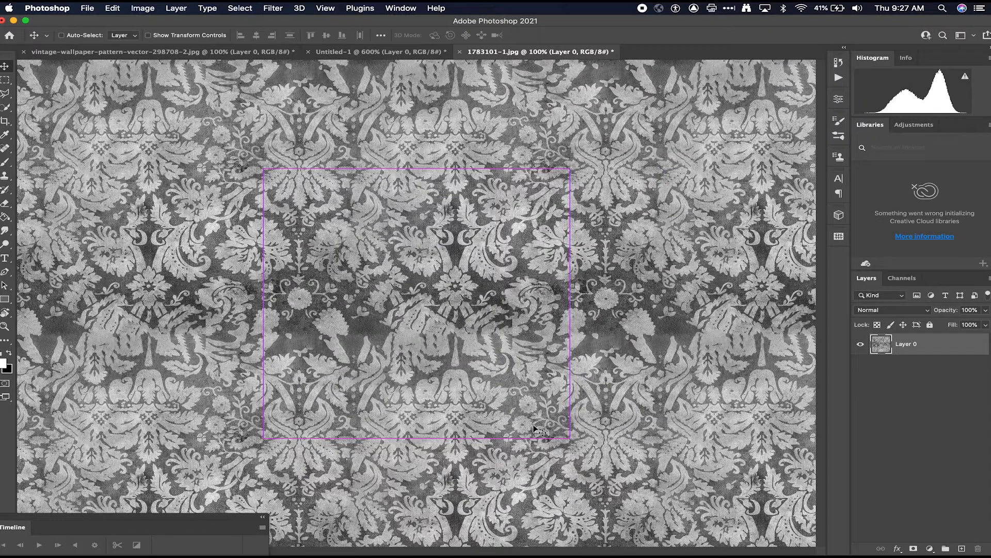
key(super+z)
key(super+z)
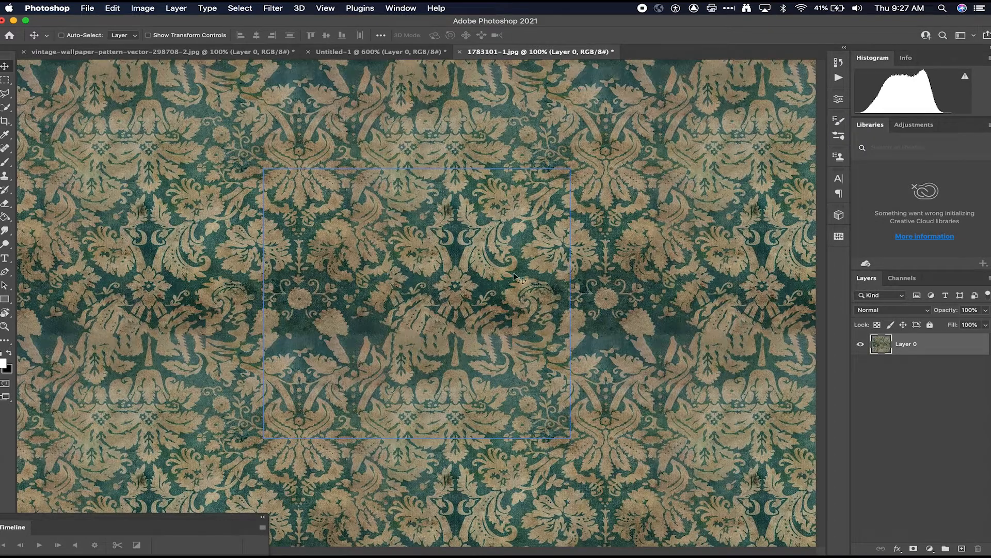